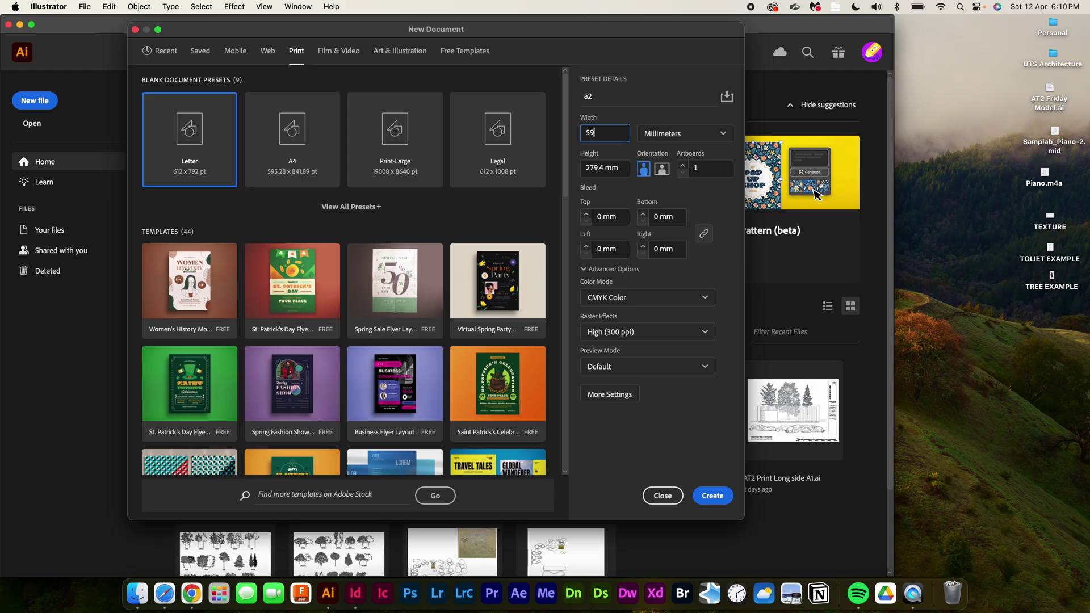
# Create the print document a2 at 594 mm wide by 420 mm high in landscape orientation
pyautogui.write('4')
pyautogui.press('Tab')
pyautogui.write('420')
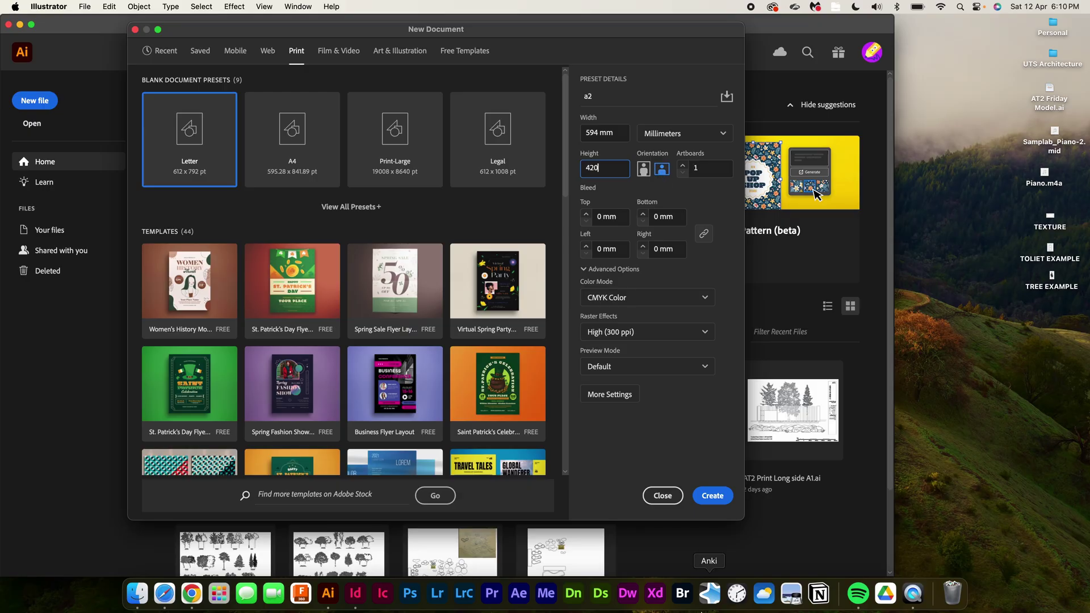
pyautogui.click(714, 499)
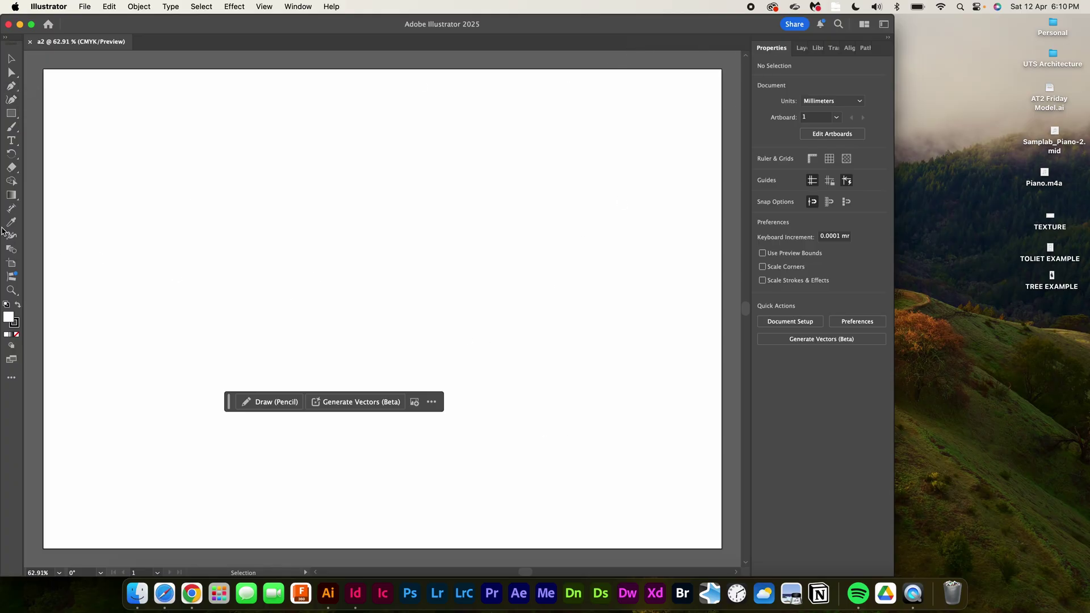
# Draw a gently sloping curved ground line about 235 mm wide across the artboard's middle with the Curvature tool
pyautogui.click(15, 103)
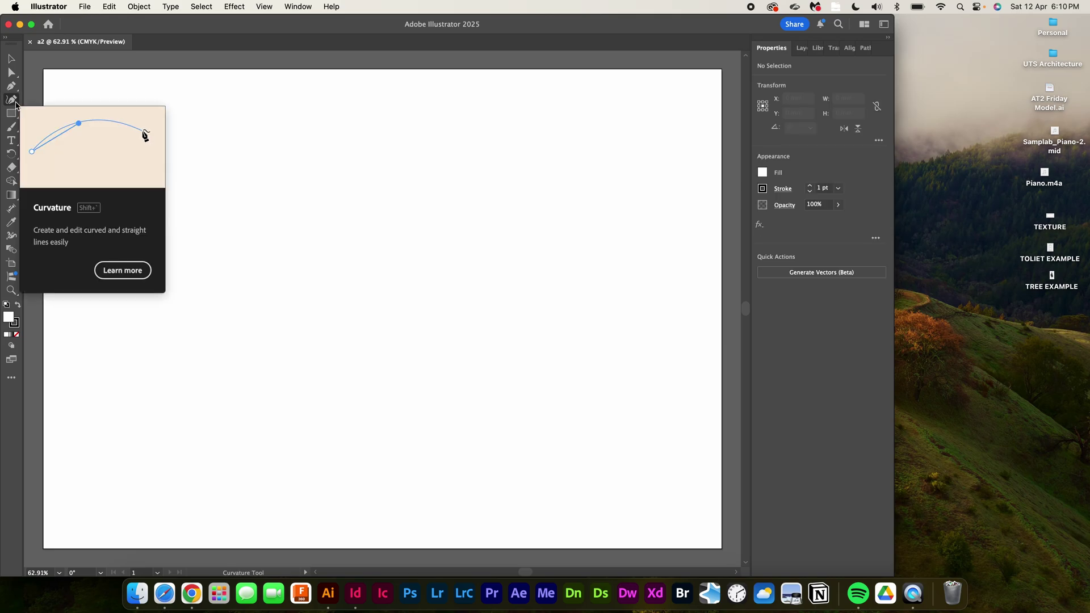
pyautogui.click(536, 219)
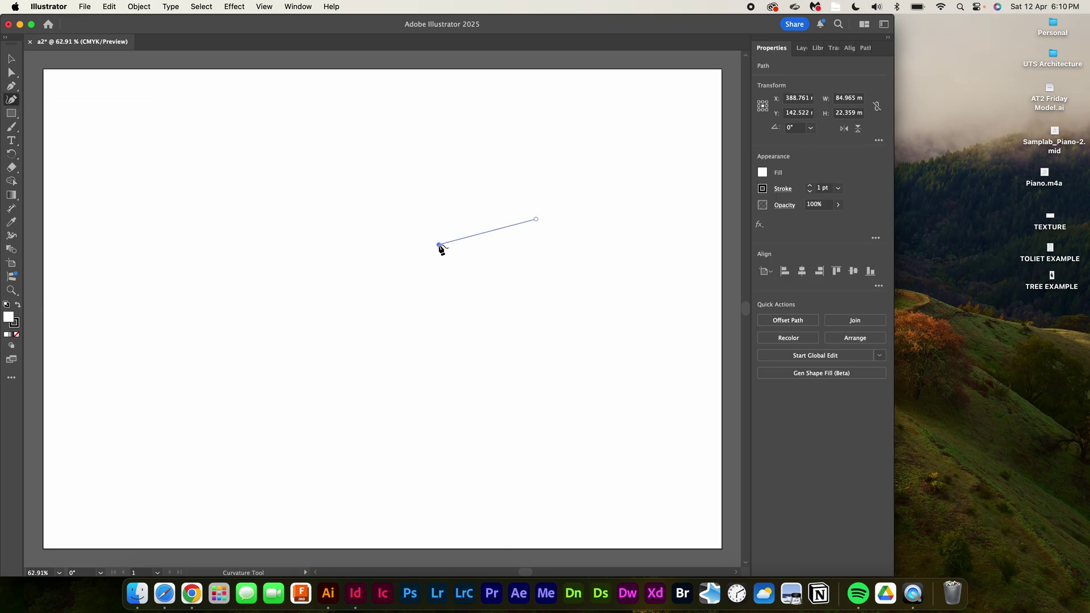
pyautogui.click(439, 245)
pyautogui.click(358, 267)
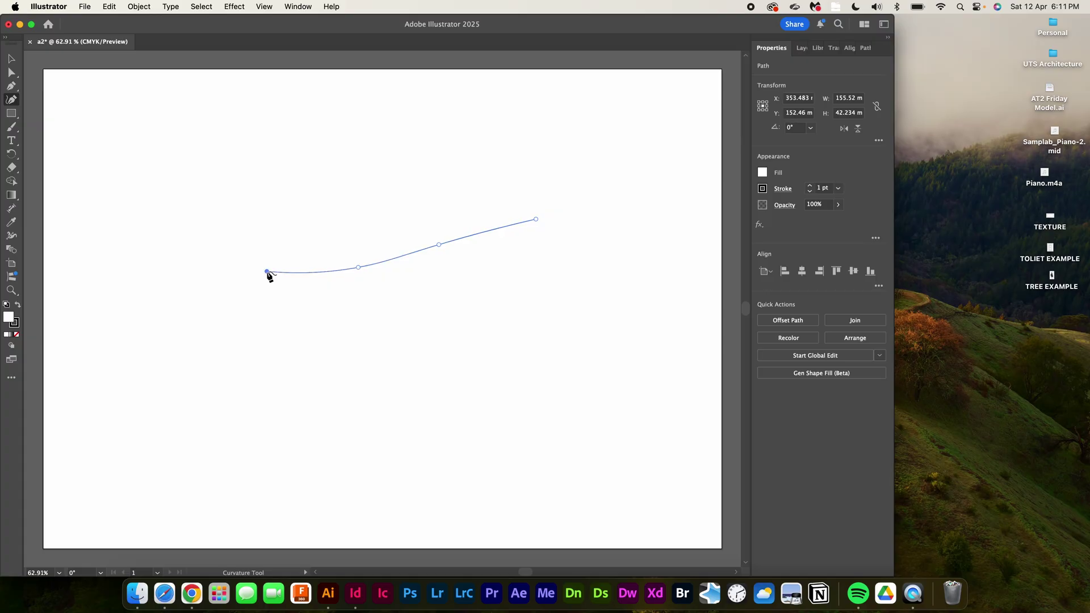
pyautogui.click(267, 271)
# Close the ground profile with straight sides and a flat base, making a shape about 238 mm wide and 100 mm high
pyautogui.click(267, 334)
pyautogui.click(539, 323)
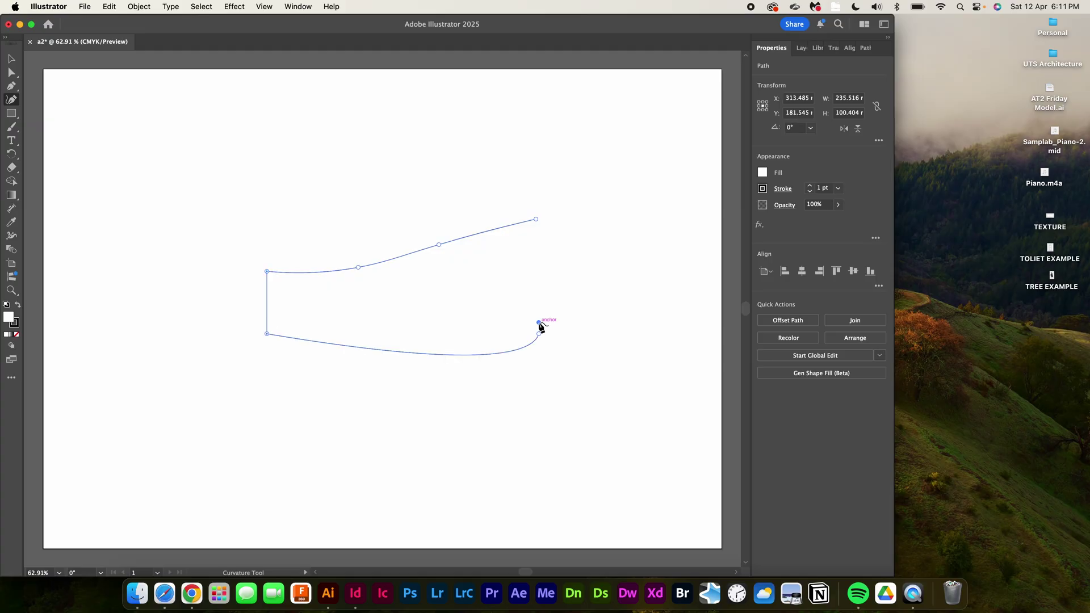
pyautogui.doubleClick(539, 334)
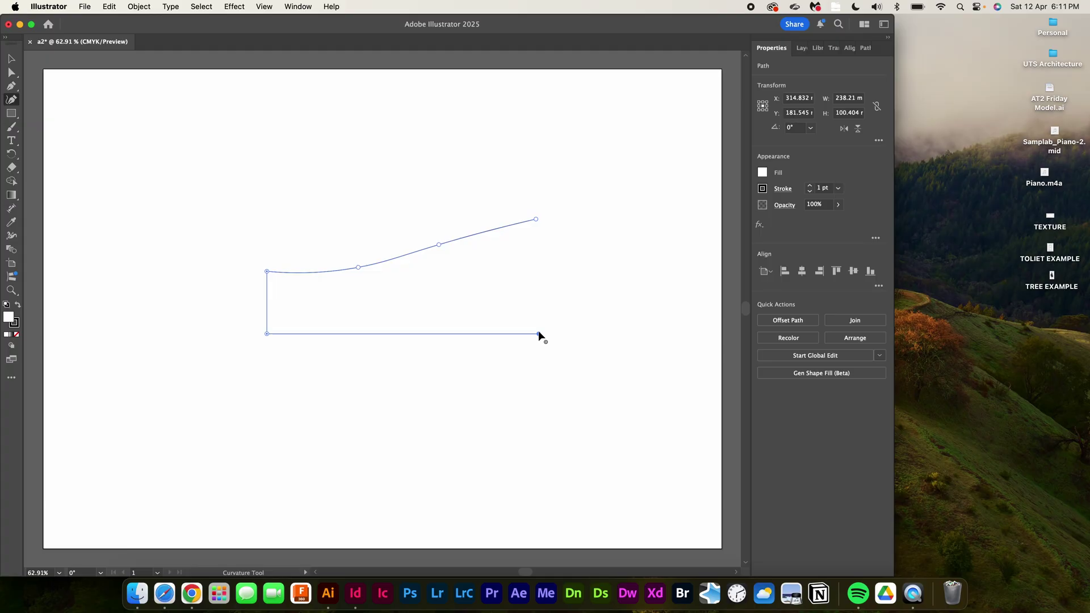
pyautogui.click(536, 219)
pyautogui.doubleClick(536, 220)
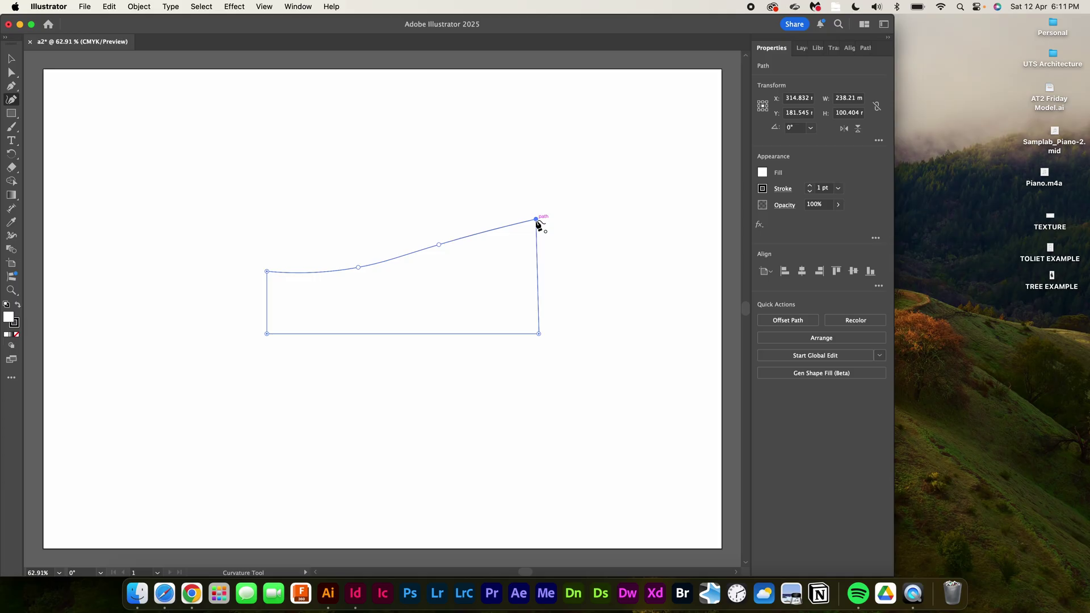
# Move the ground shape lower on the artboard and stretch it to about 285 mm wide
pyautogui.press('v')
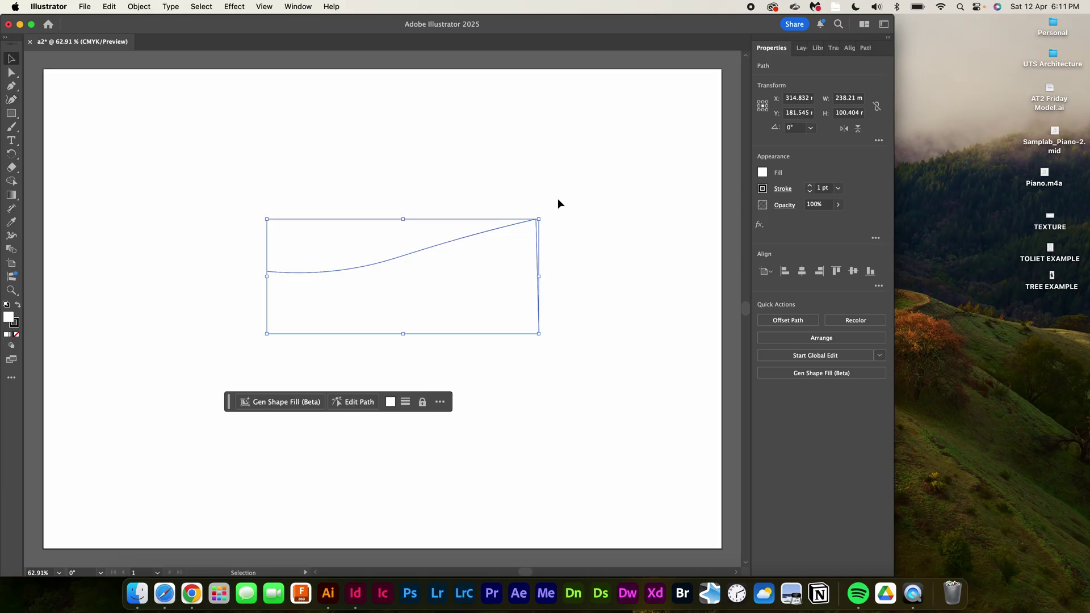
pyautogui.moveTo(473, 239); pyautogui.dragTo(471, 305)
pyautogui.moveTo(538, 343); pyautogui.dragTo(592, 355)
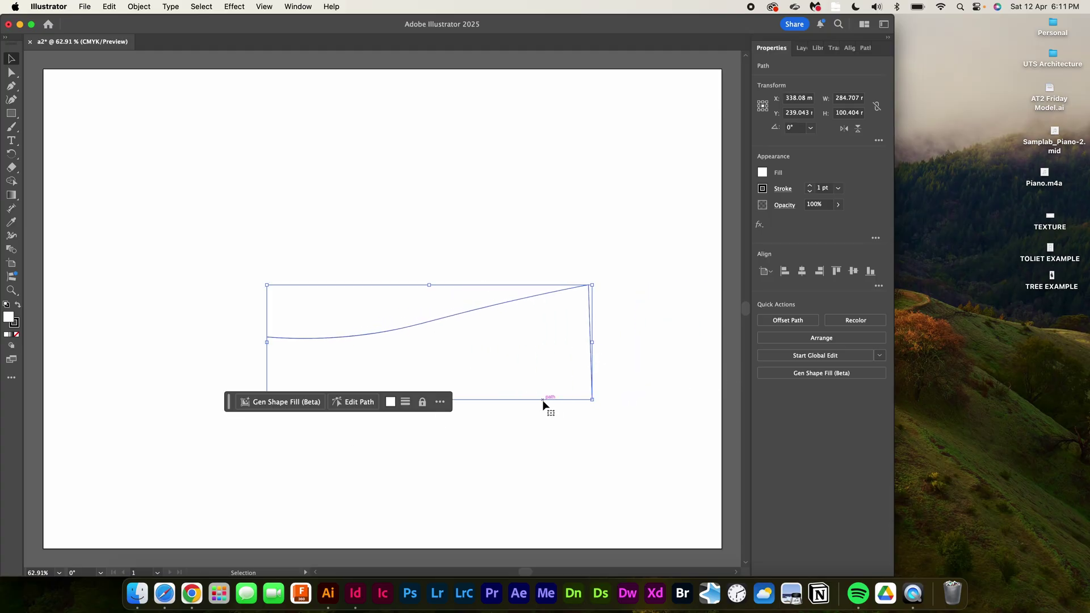
pyautogui.moveTo(532, 384); pyautogui.dragTo(509, 386)
pyautogui.click(461, 263)
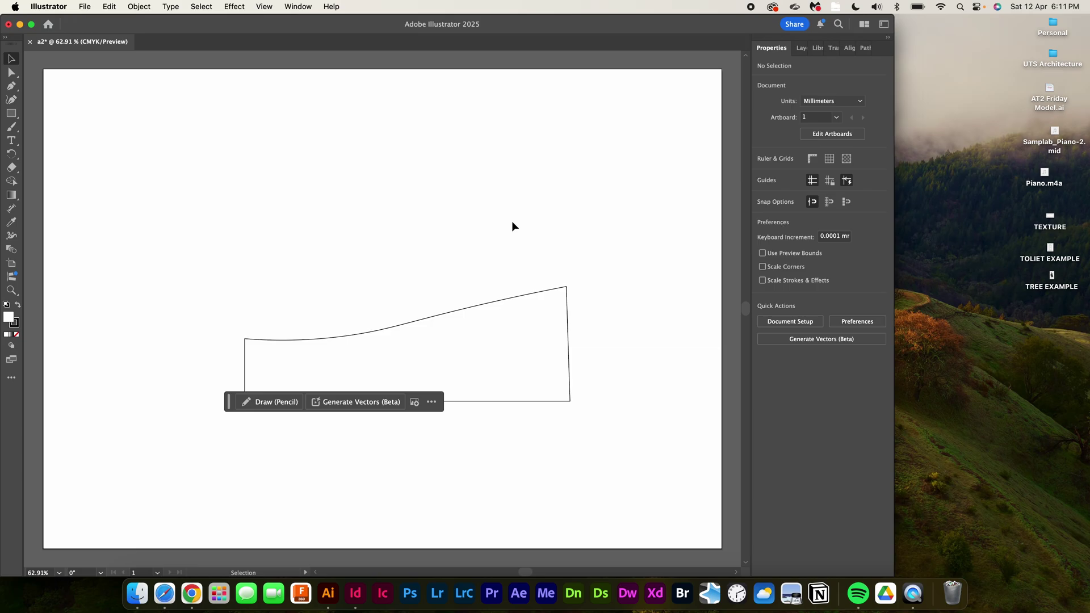
# Place the TOLIET EXAMPLE image from the desktop behind the ground shape and nudge the ground up over its base
pyautogui.moveTo(1050, 263); pyautogui.dragTo(405, 237)
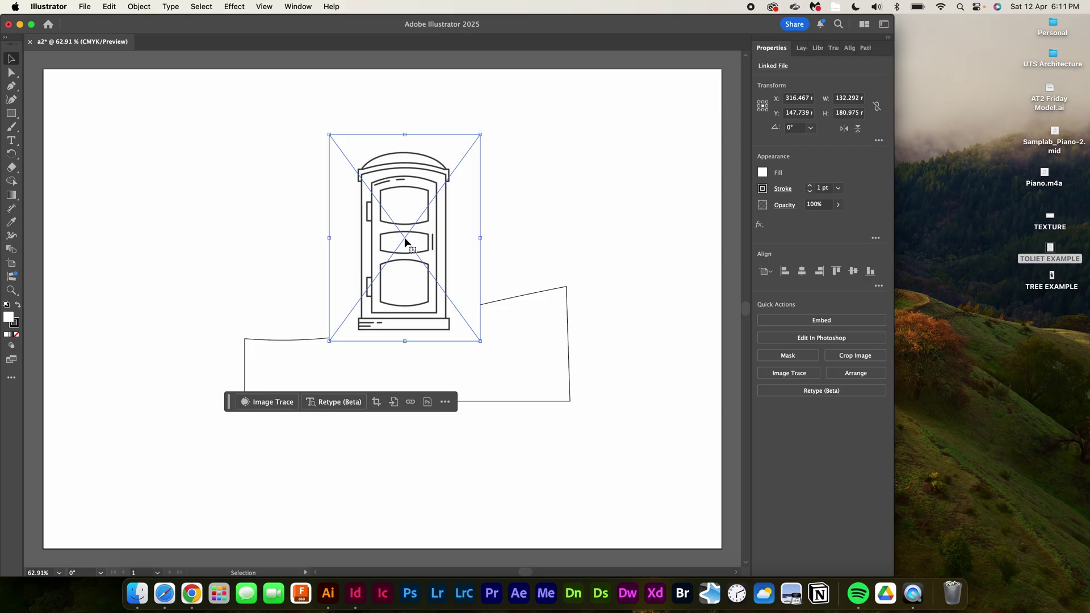
pyautogui.rightClick(405, 239)
pyautogui.moveTo(443, 468)
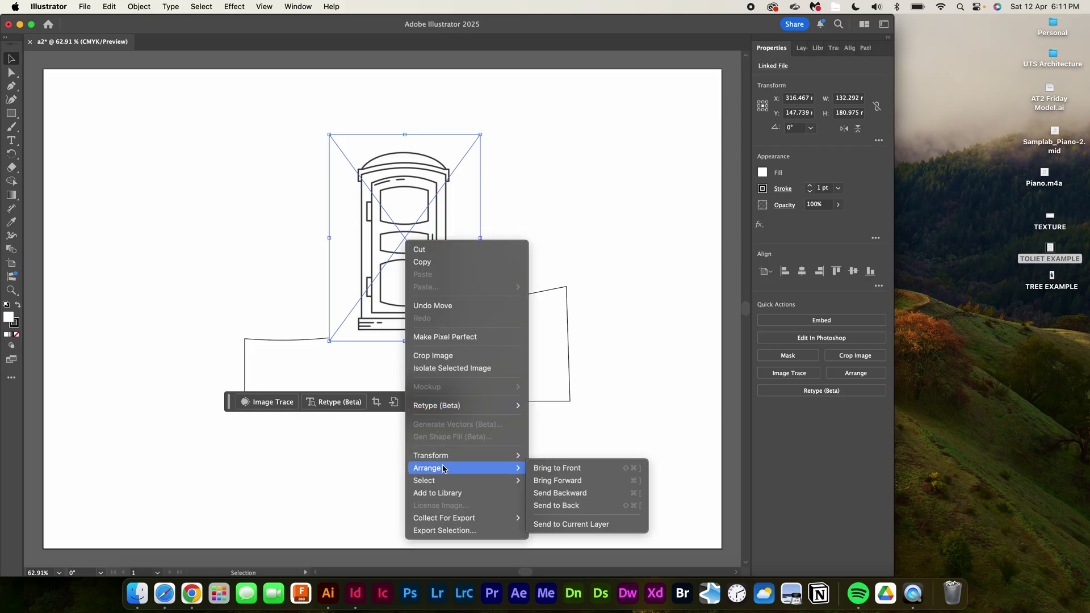
pyautogui.click(563, 505)
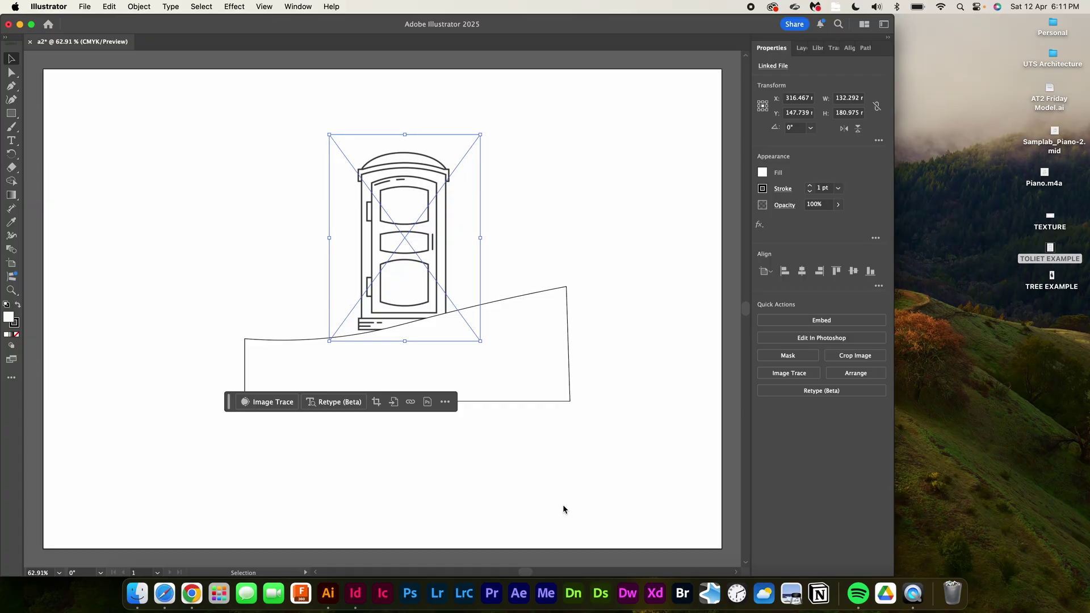
pyautogui.click(557, 324)
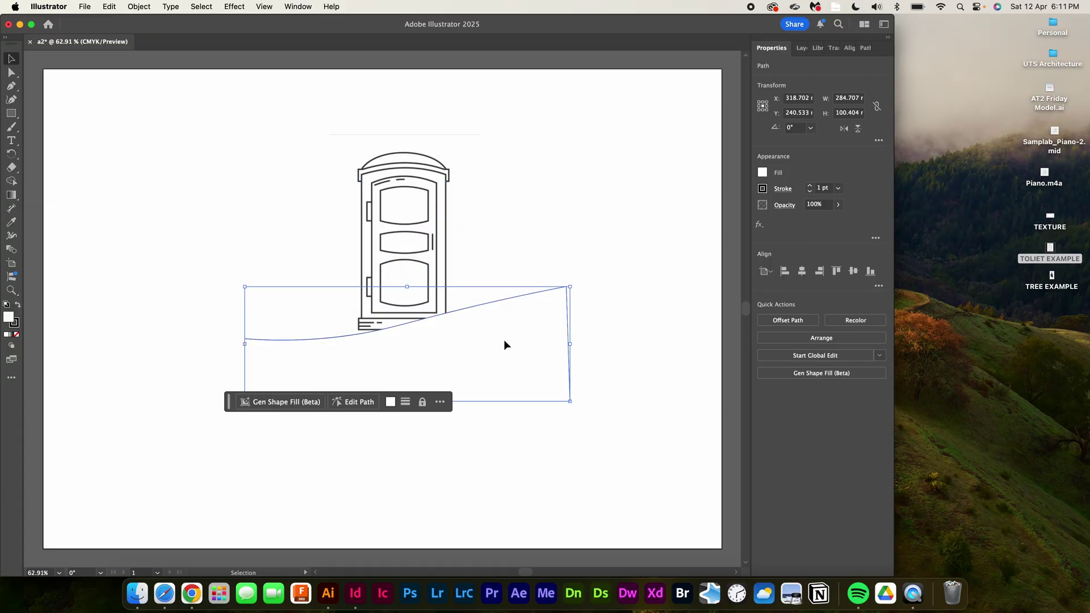
pyautogui.moveTo(503, 340); pyautogui.dragTo(504, 337)
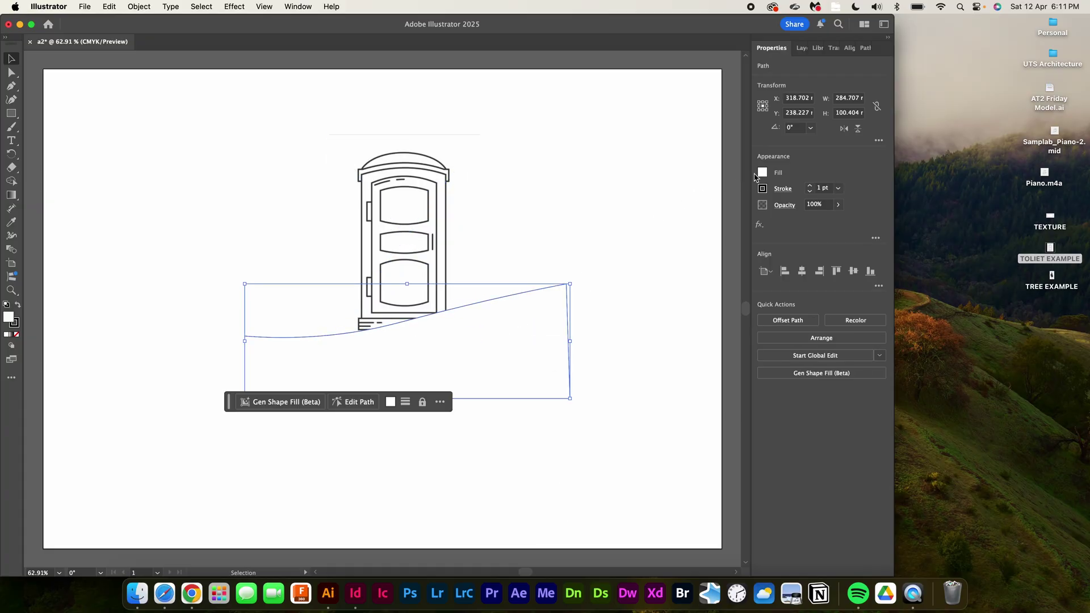
# Try a dark brown fill on the ground shape and undo it
pyautogui.click(762, 173)
pyautogui.click(678, 229)
pyautogui.press('Escape')
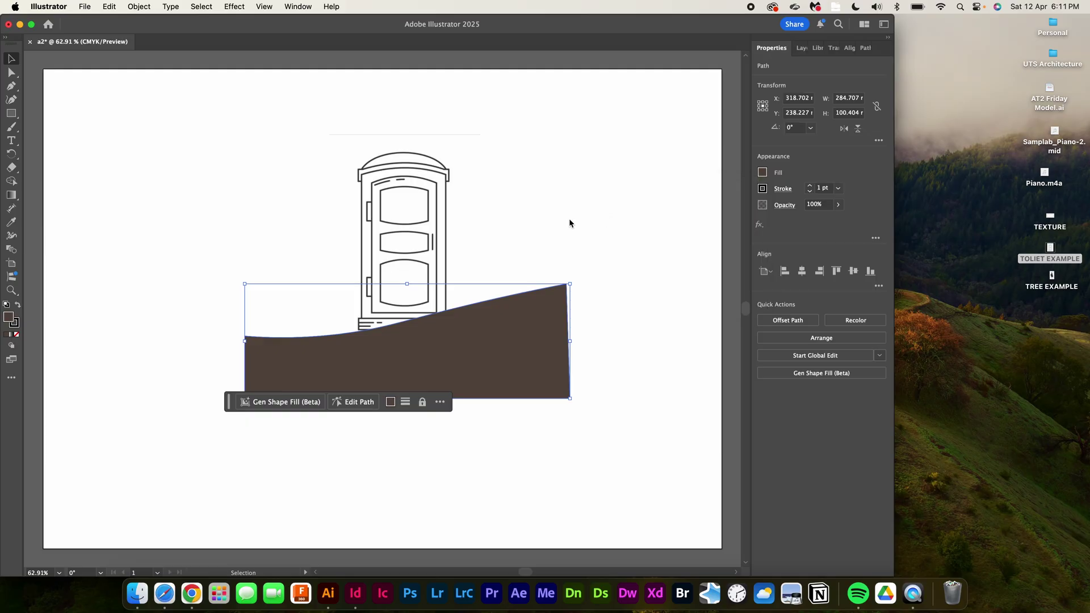
pyautogui.press('super+z')
# Raise the ground shape slightly so it covers more of the toilet's base
pyautogui.click(553, 255)
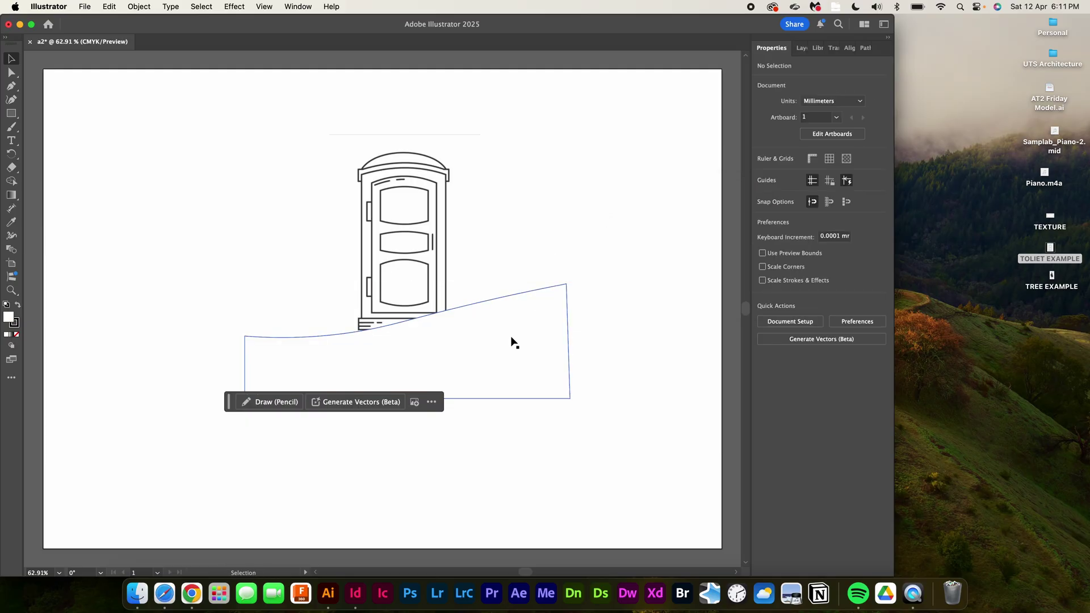
pyautogui.moveTo(511, 337)
pyautogui.mouseDown()
pyautogui.moveTo(510, 349)
pyautogui.moveTo(510, 333)
pyautogui.mouseUp()
pyautogui.click(613, 259)
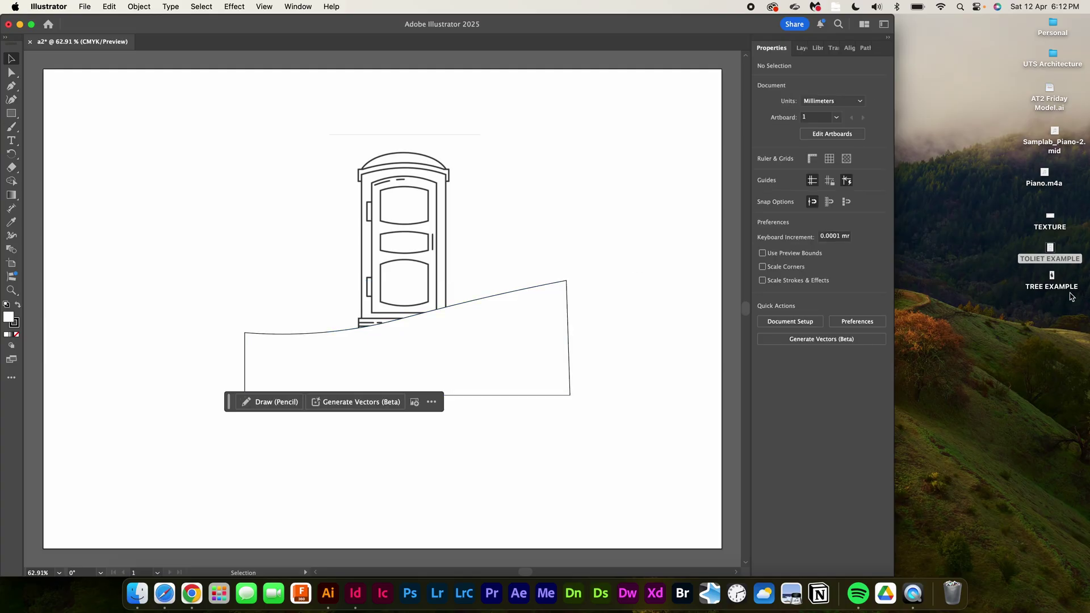
# Place the TREE EXAMPLE image from the desktop and move it off the artboard onto the empty canvas beside it
pyautogui.moveTo(1063, 293); pyautogui.dragTo(178, 269)
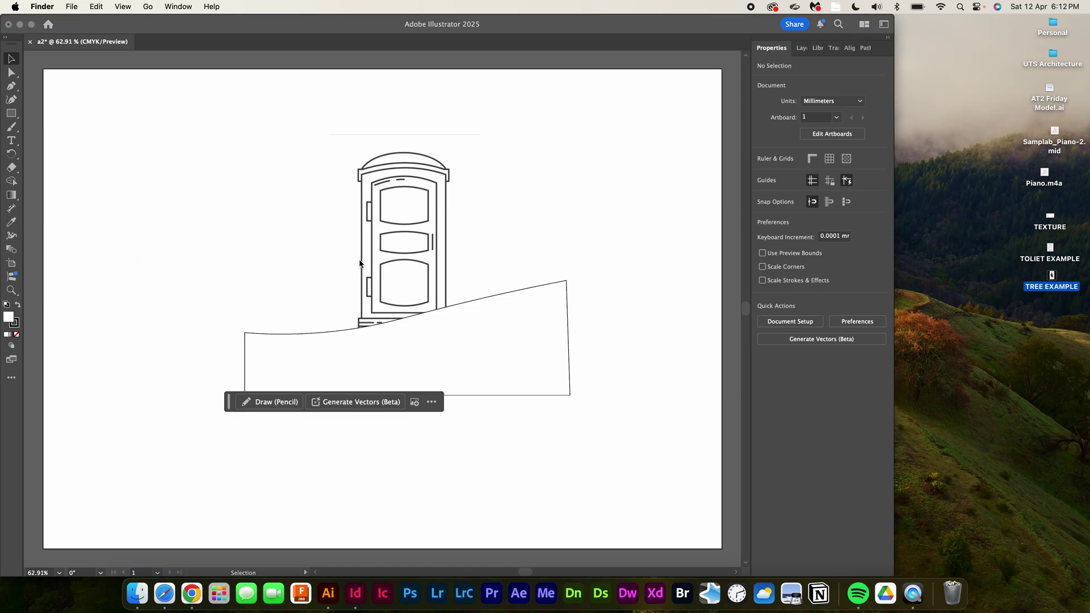
pyautogui.scroll(3, 507, 247)
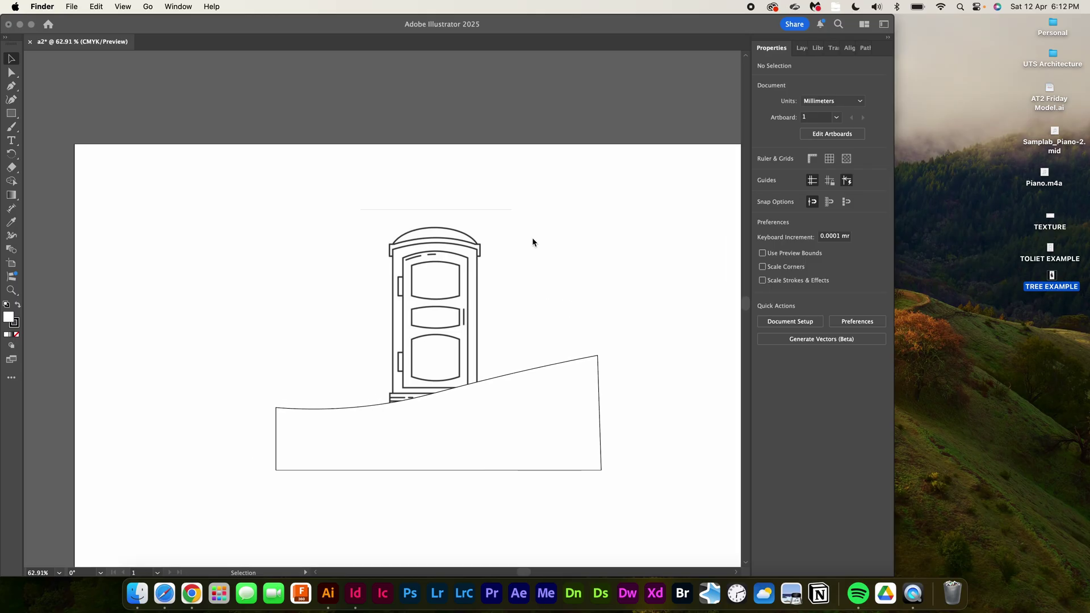
pyautogui.scroll(-3, 550, 327)
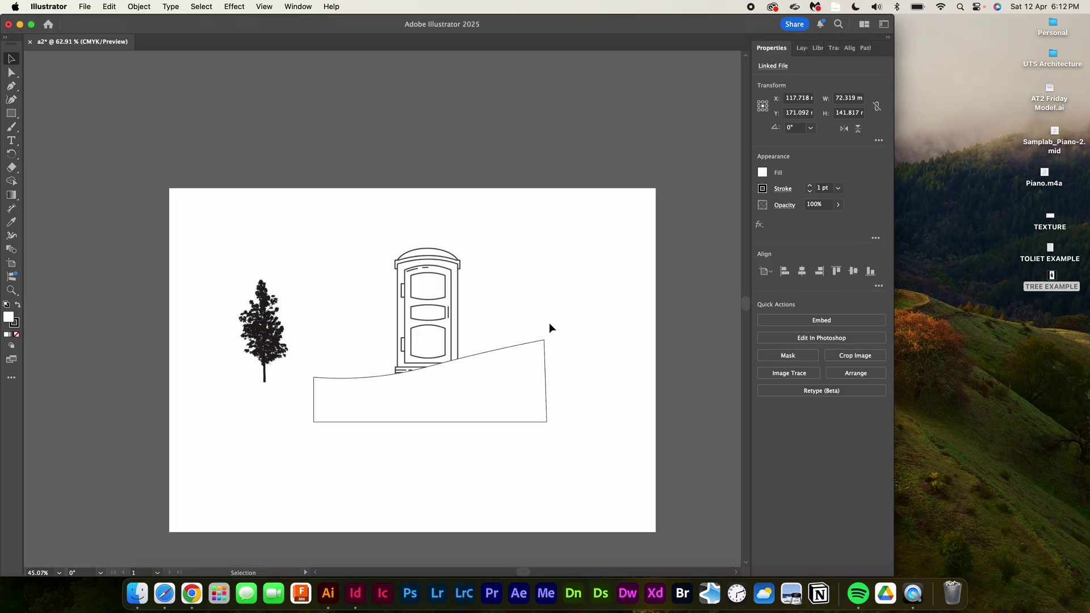
pyautogui.scroll(2, 236, 280)
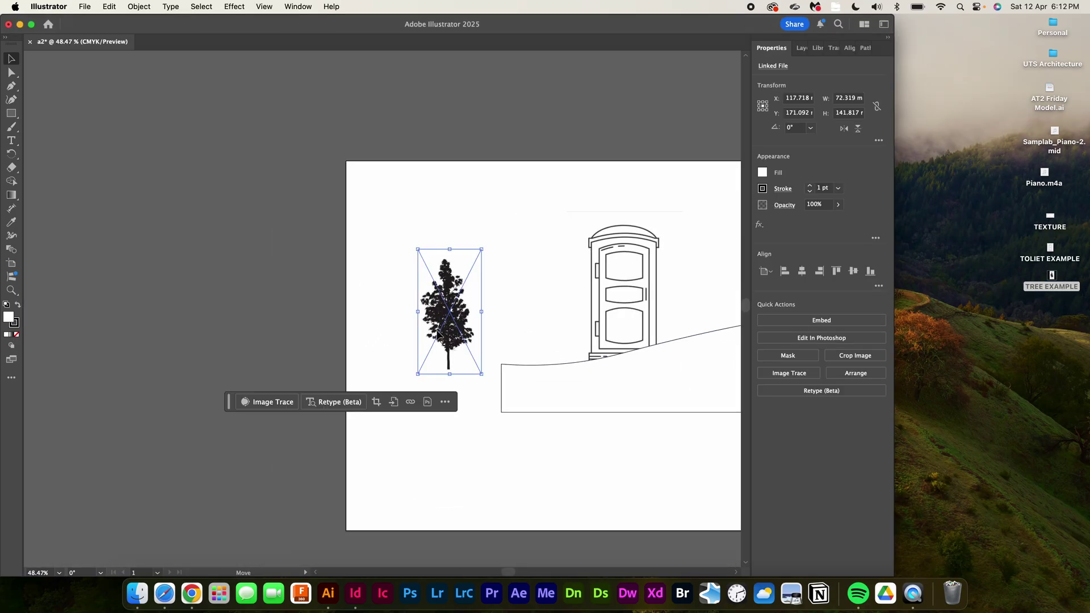
pyautogui.moveTo(445, 338); pyautogui.dragTo(231, 341)
# Image Trace the tree with the 3 Colors preset and expand the tracing into vector paths
pyautogui.scroll(3, 231, 341)
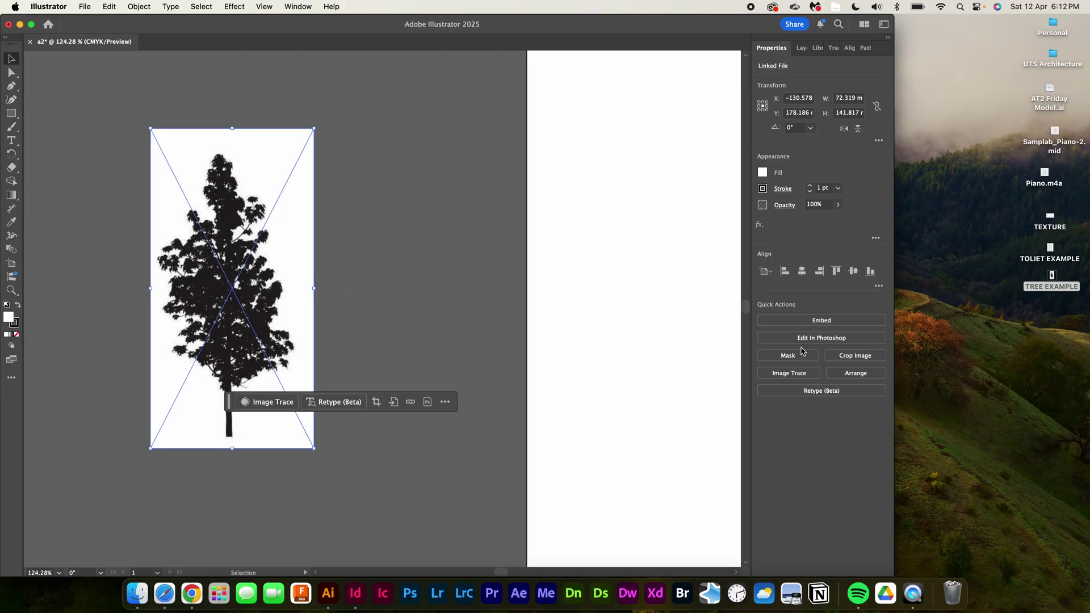
pyautogui.click(812, 374)
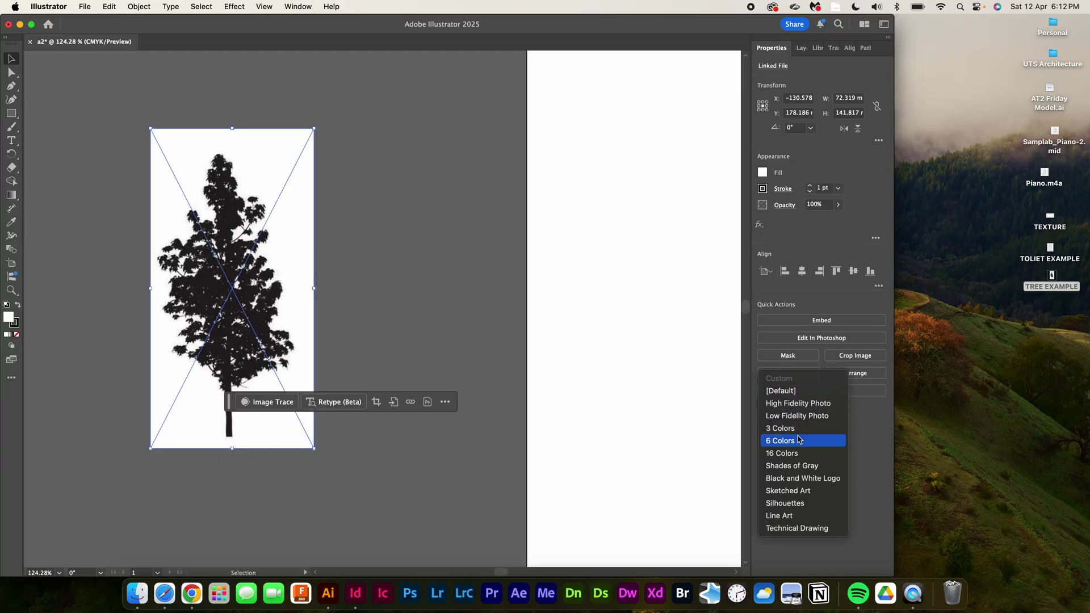
pyautogui.click(782, 428)
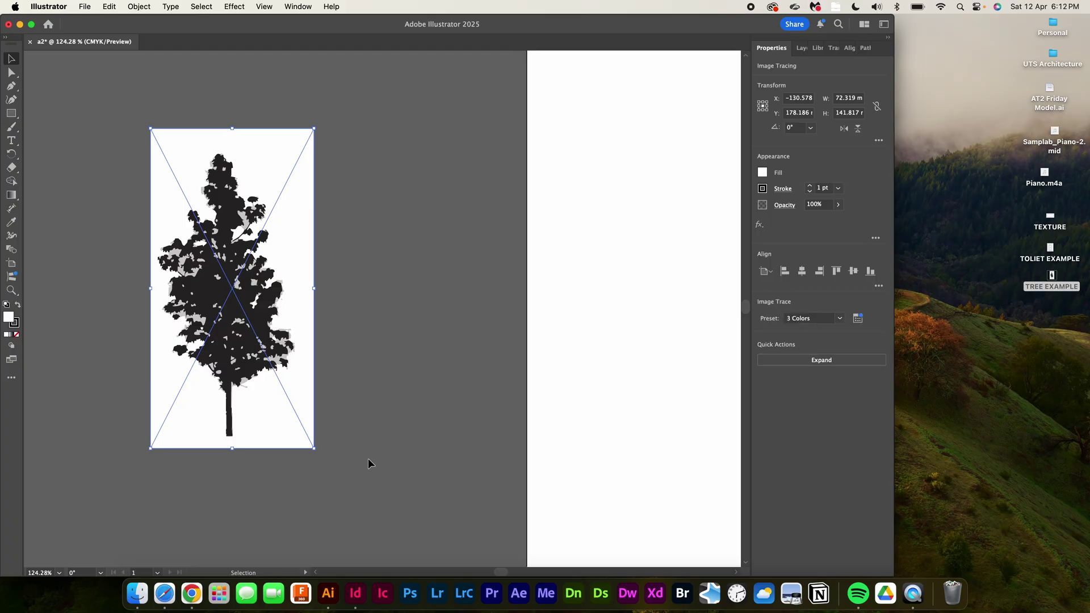
pyautogui.click(796, 360)
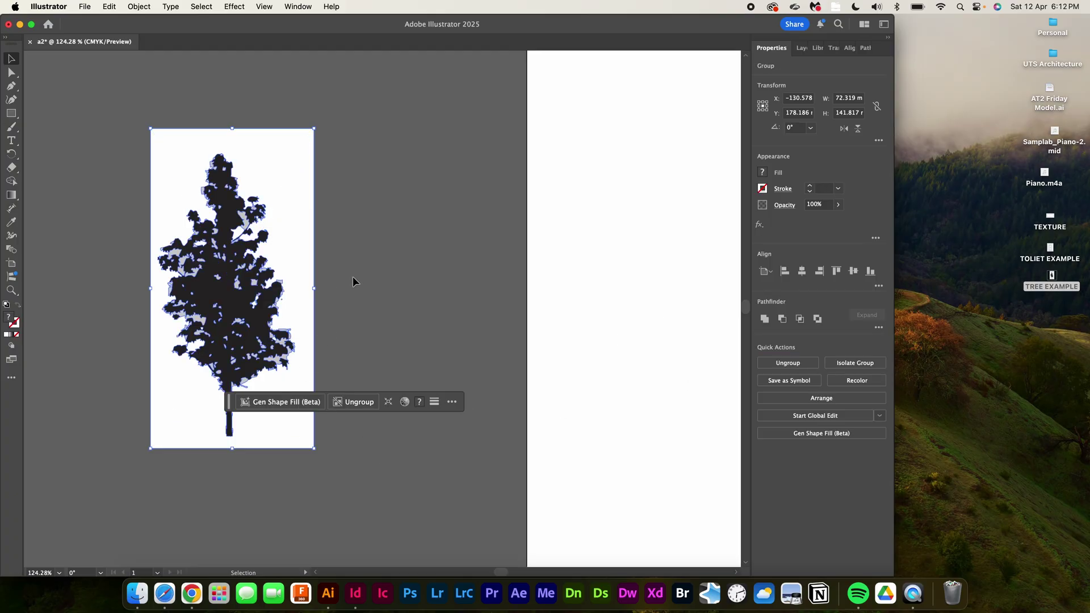
# Delete the white background around the traced tree with the Direct Selection tool
pyautogui.press('a')
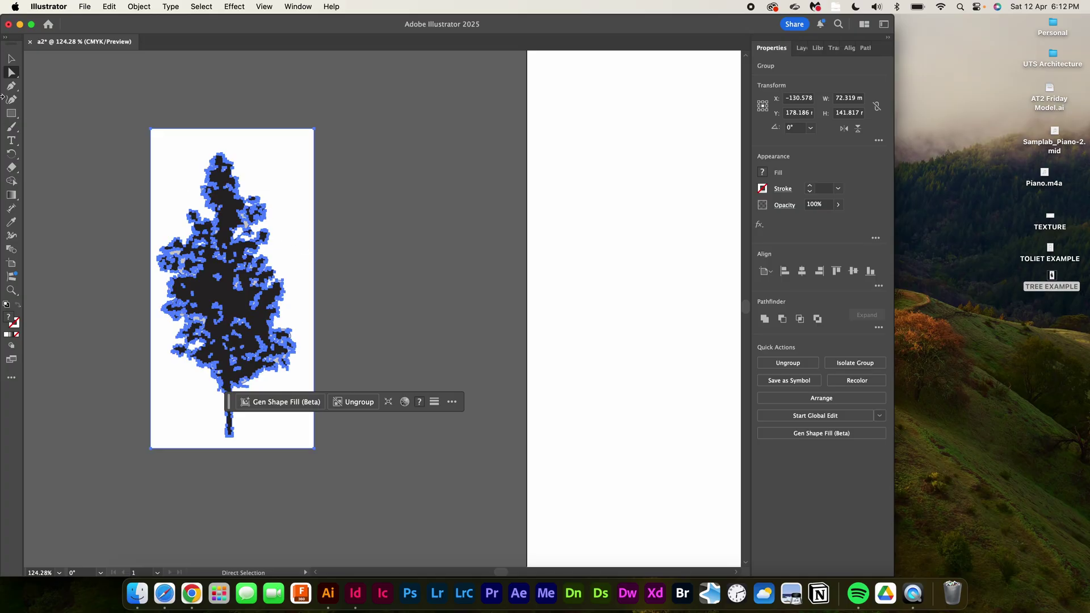
pyautogui.click(403, 230)
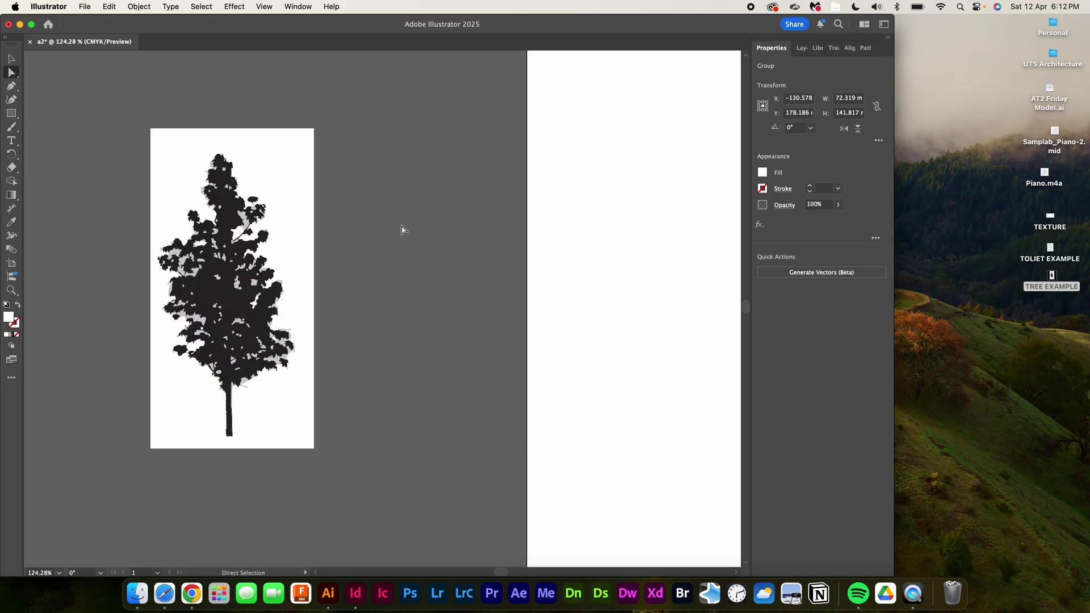
pyautogui.click(278, 176)
pyautogui.click(279, 176)
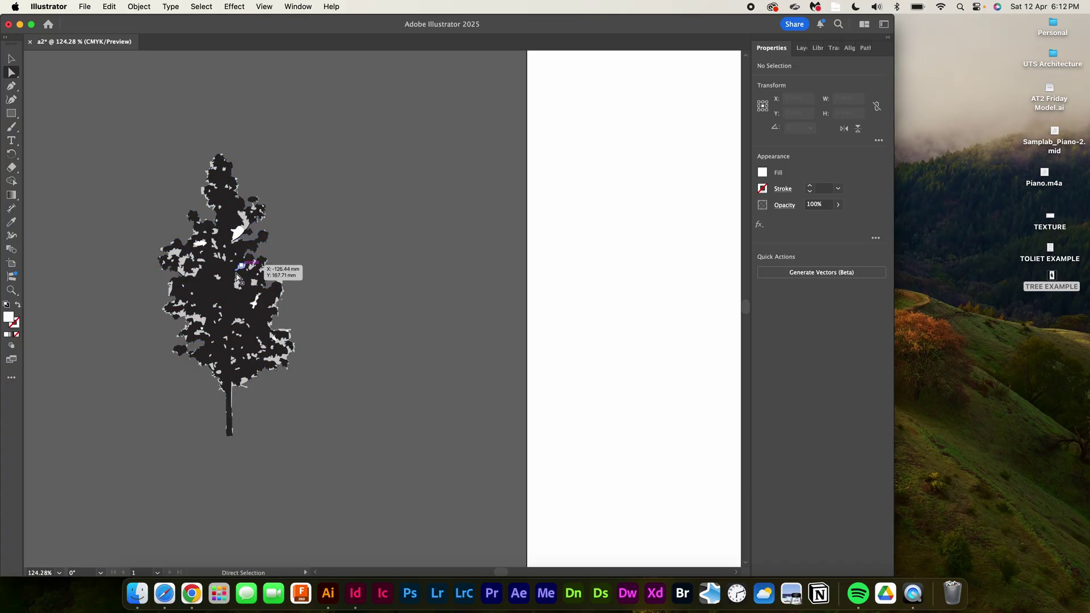
# Delete the large white patch and the light grey patch next to the tree's upper-right branch
pyautogui.scroll(5, 233, 278)
pyautogui.scroll(5, 232, 278)
pyautogui.hscroll(-5, 233, 278)
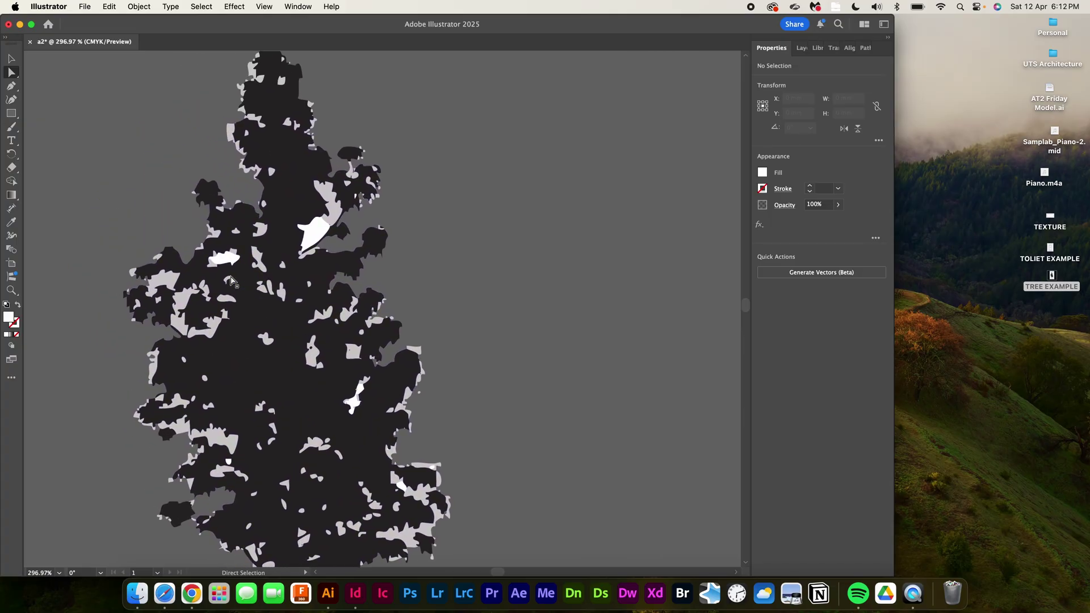
pyautogui.click(308, 235)
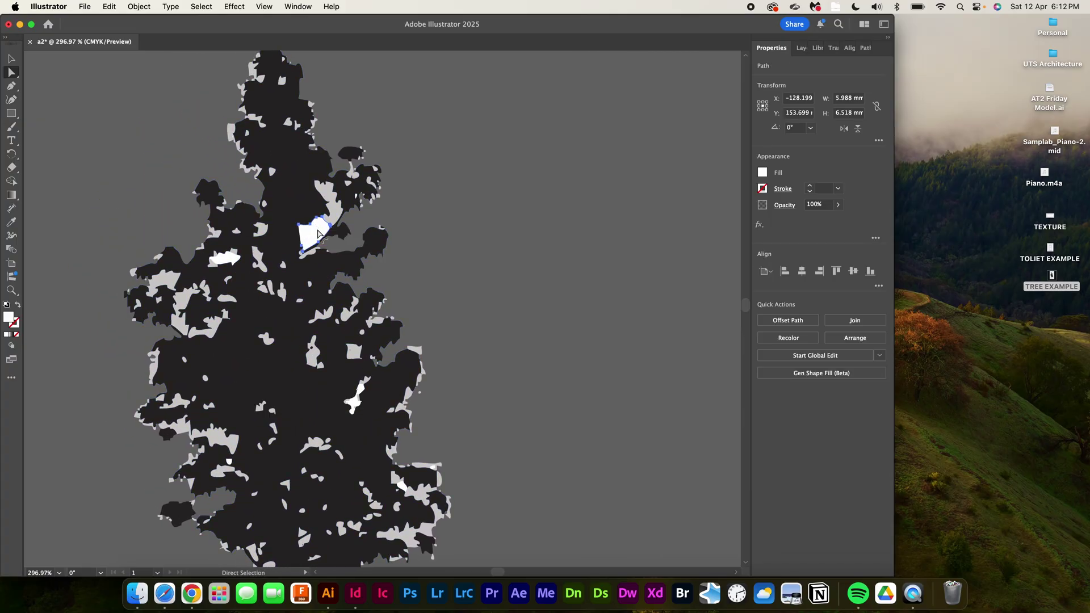
pyautogui.press('super+shift+a')
pyautogui.scroll(6, 301, 244)
pyautogui.click(335, 205)
pyautogui.press('Delete')
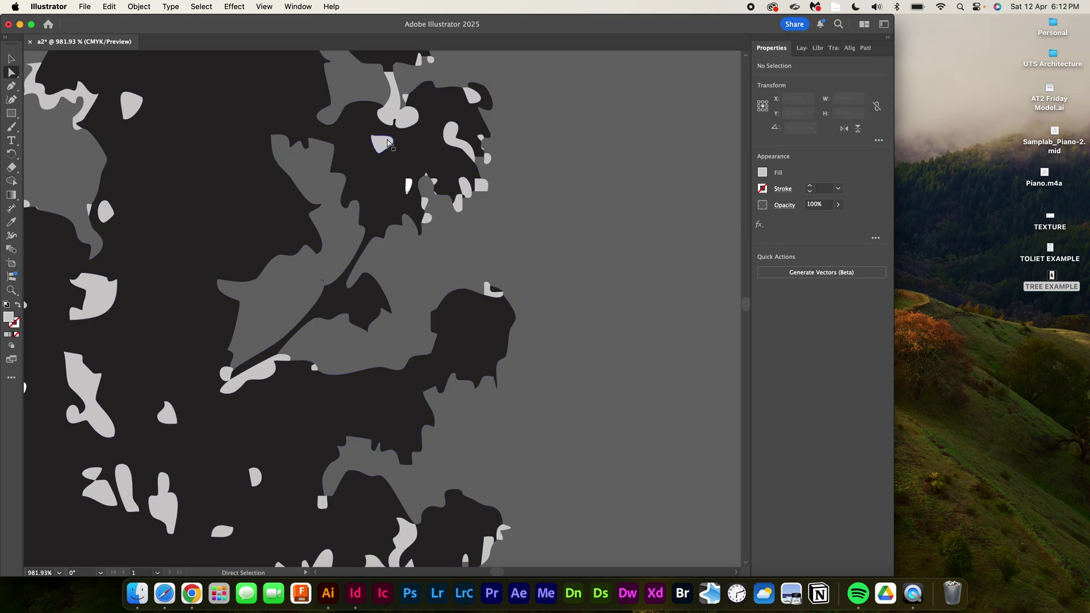
# Select one light grey patch in the tree, extend the selection to everything with the same fill color, and delete it
pyautogui.click(392, 140)
pyautogui.press('super+0')
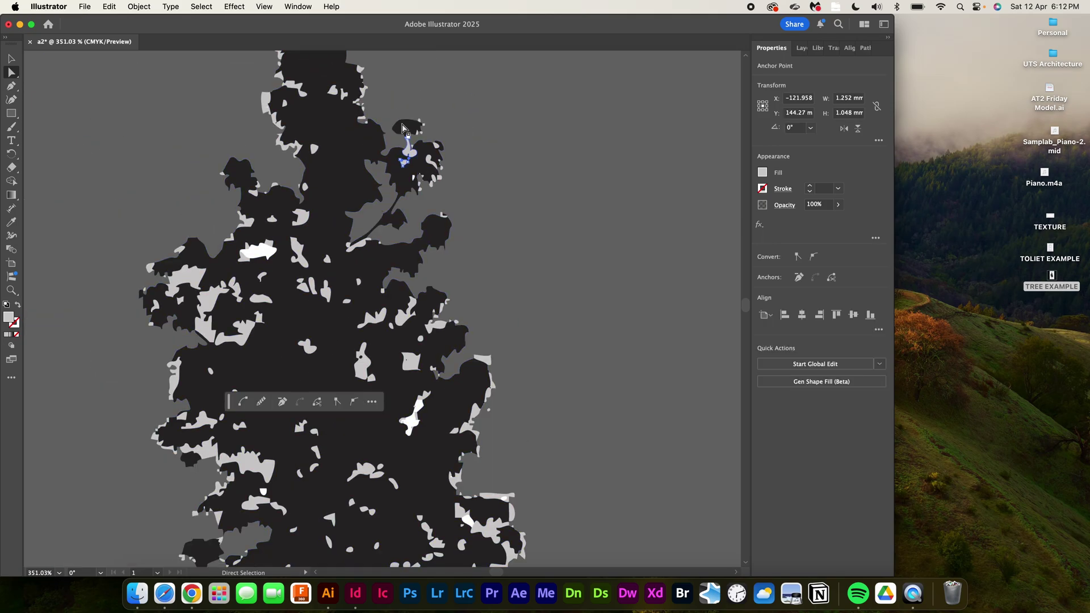
pyautogui.scroll(8, 403, 143)
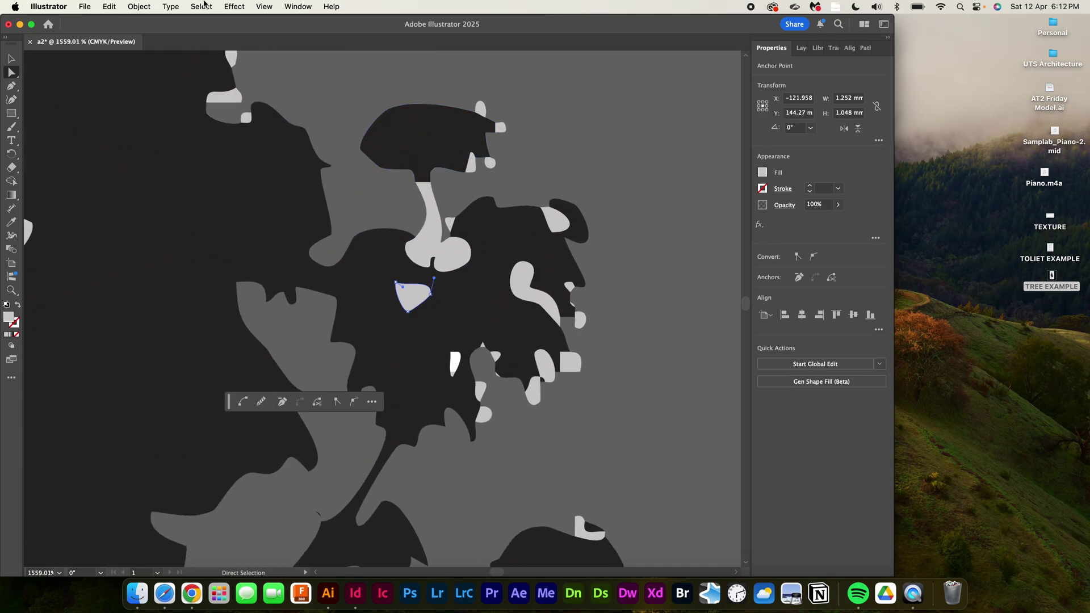
pyautogui.click(201, 6)
pyautogui.moveTo(227, 123)
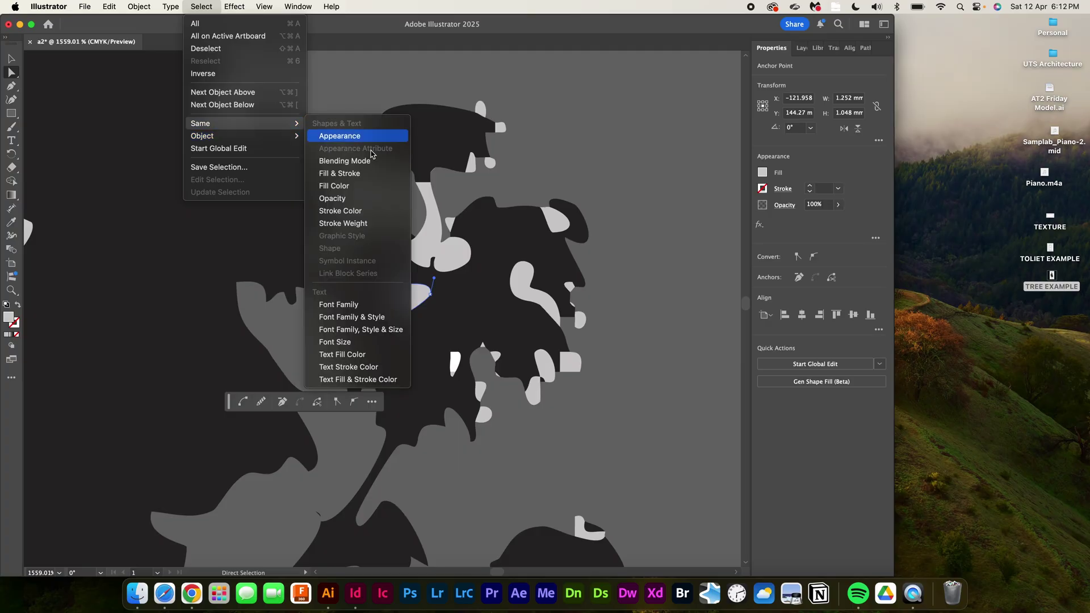
pyautogui.click(341, 188)
pyautogui.press('Delete')
pyautogui.press('super+0')
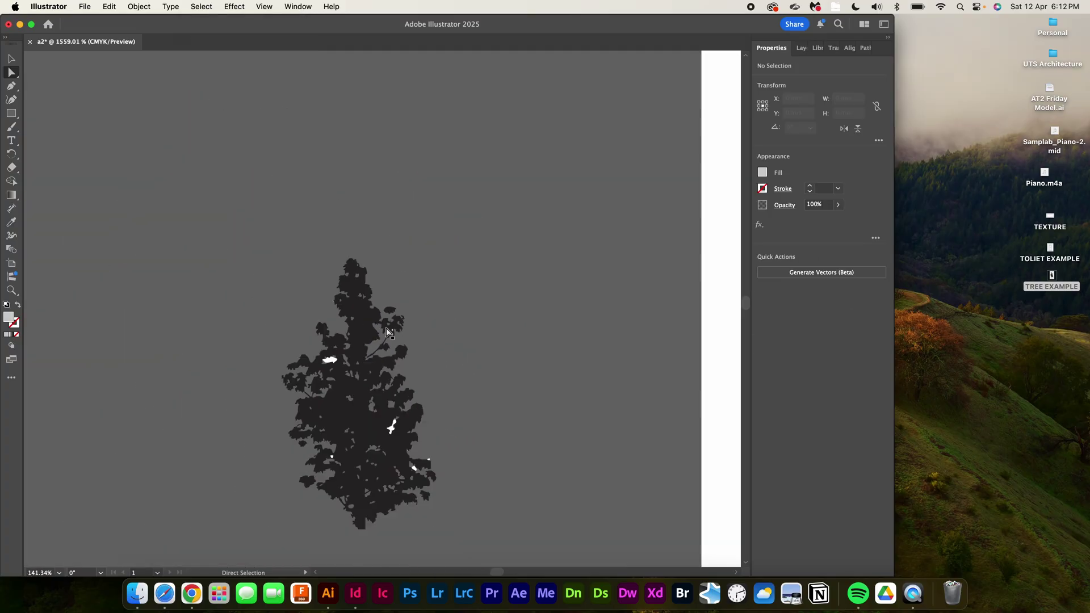
# Select a white patch in the tree, extend the selection to all paths with the same fill color, and delete them
pyautogui.scroll(4, 307, 353)
pyautogui.click(279, 318)
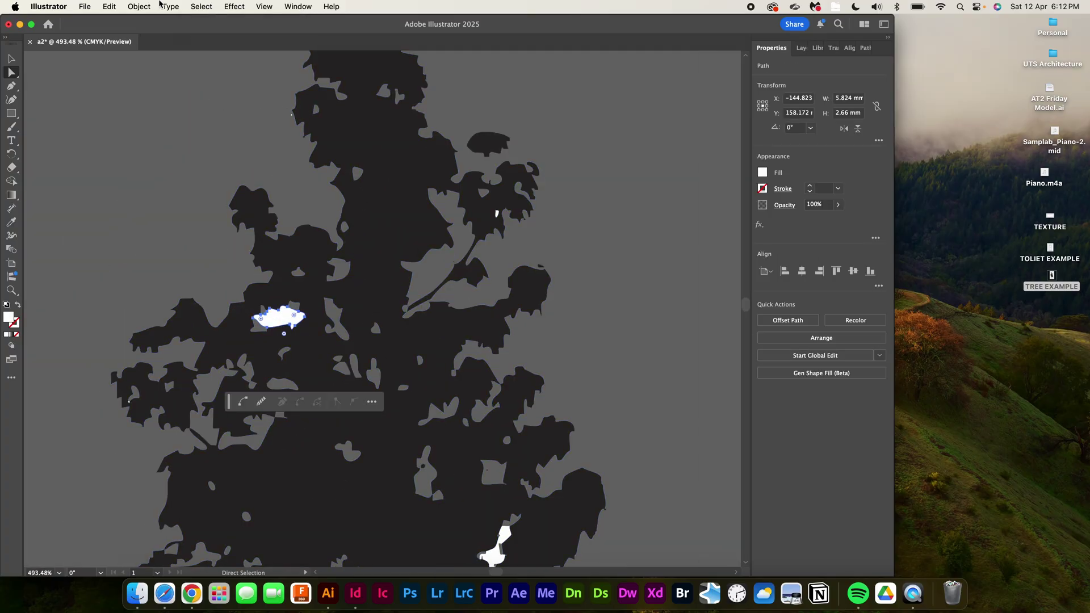
pyautogui.click(201, 6)
pyautogui.moveTo(230, 123)
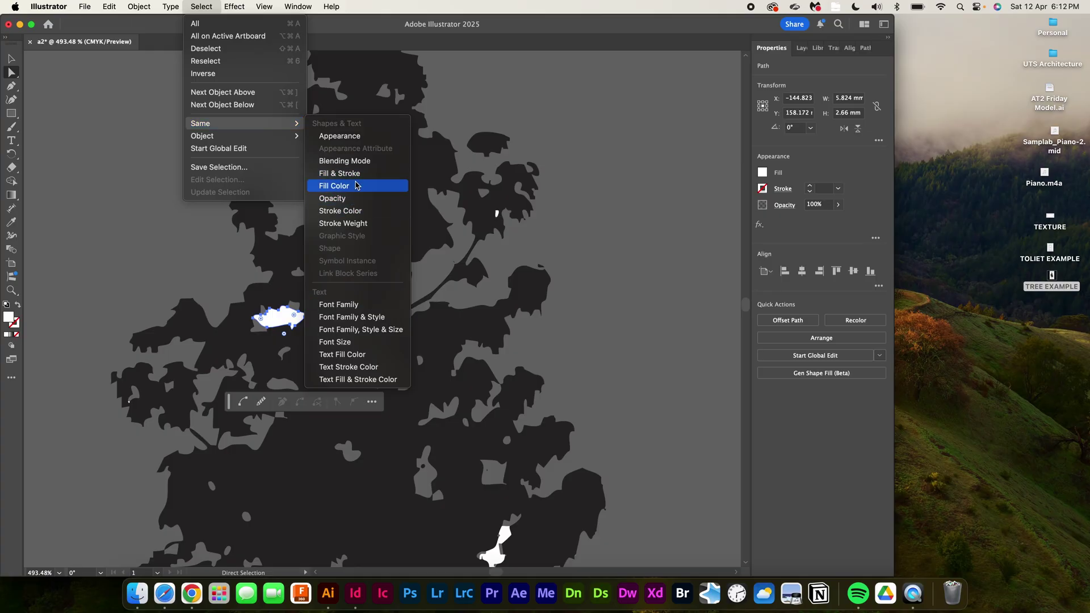
pyautogui.click(356, 185)
pyautogui.press('super+shift+a')
pyautogui.scroll(-5, 249, 466)
pyautogui.scroll(-2, 250, 466)
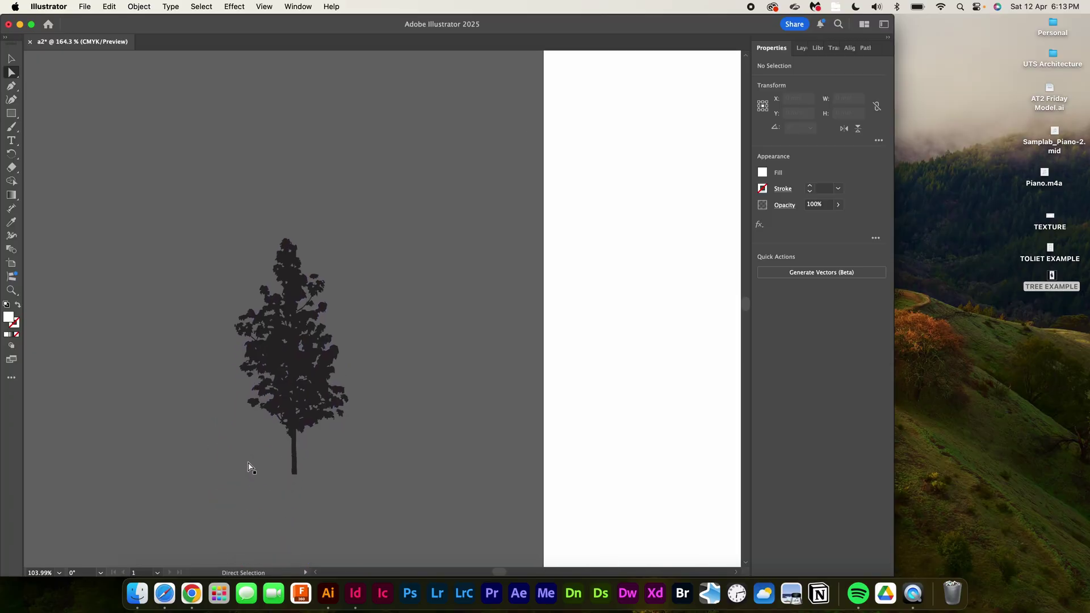
pyautogui.scroll(5, 267, 454)
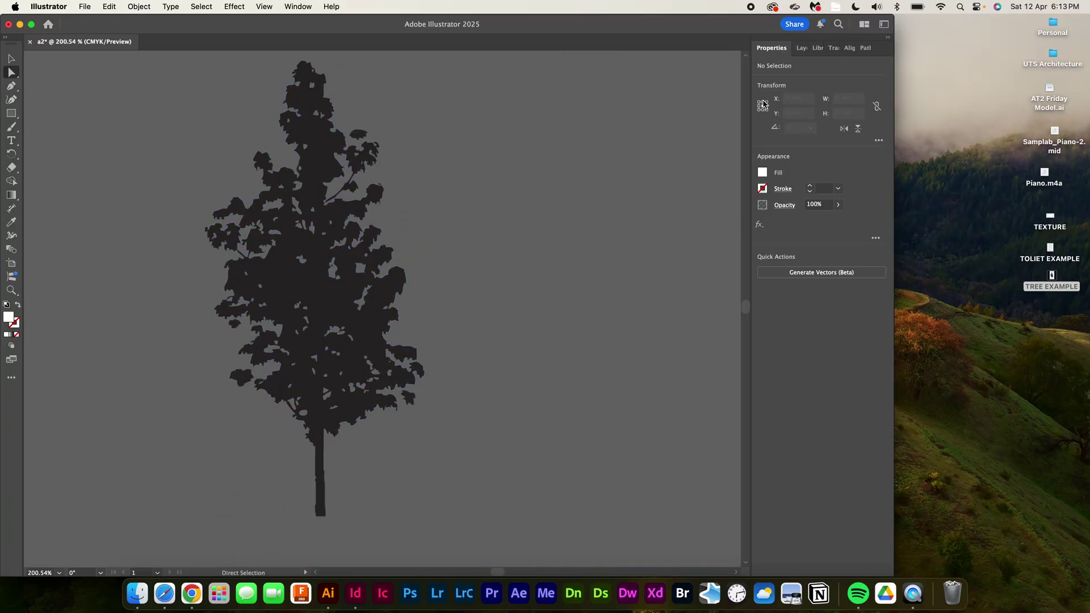
# Turn the tree into an outline by setting its fill to None and its stroke to 0.5 pt
pyautogui.press('v')
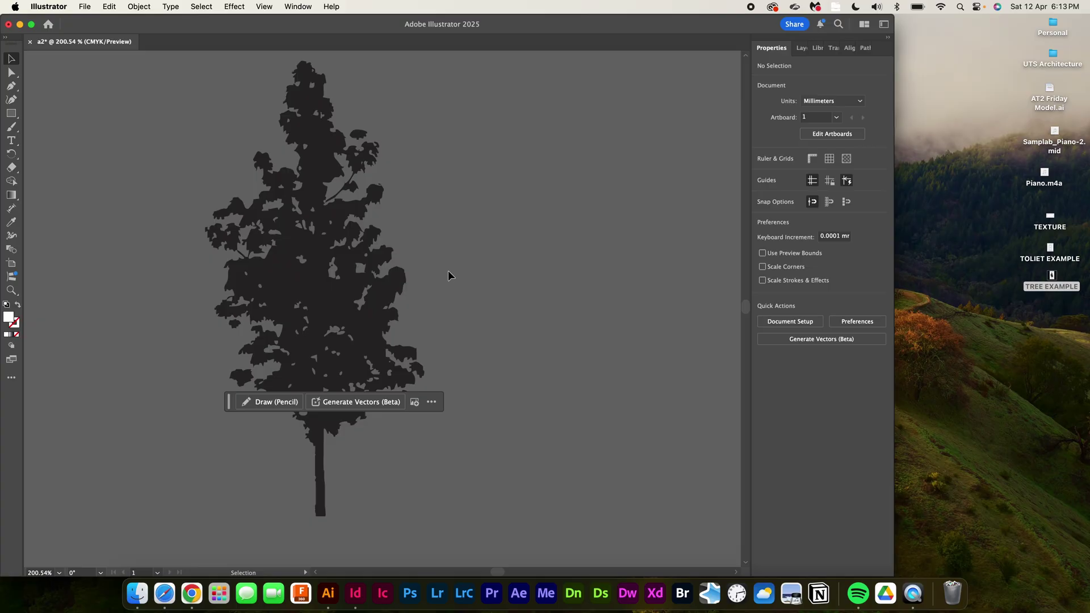
pyautogui.click(307, 269)
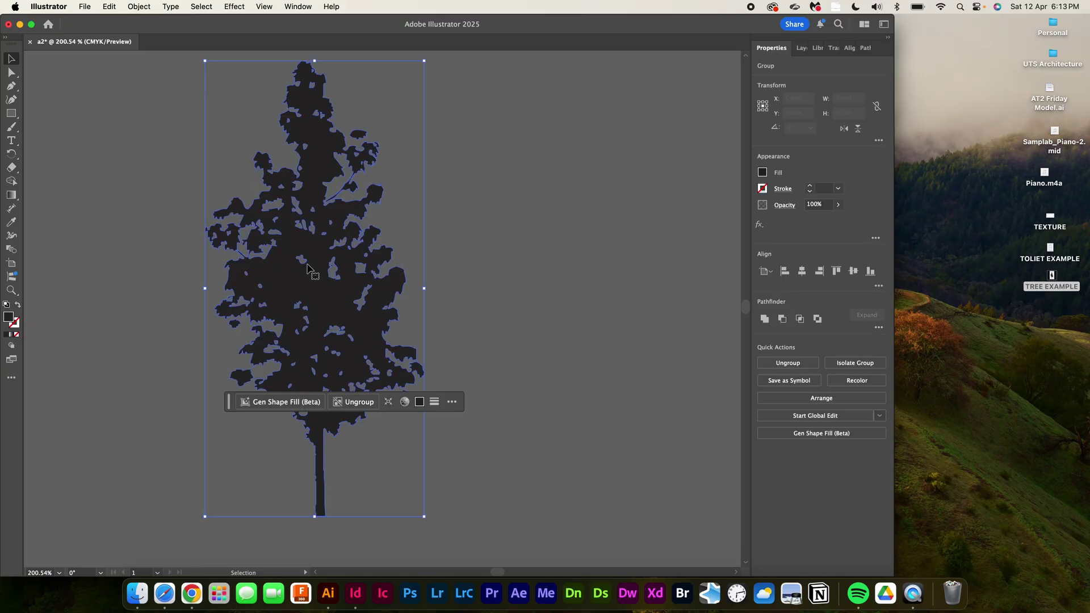
pyautogui.click(762, 172)
pyautogui.click(639, 213)
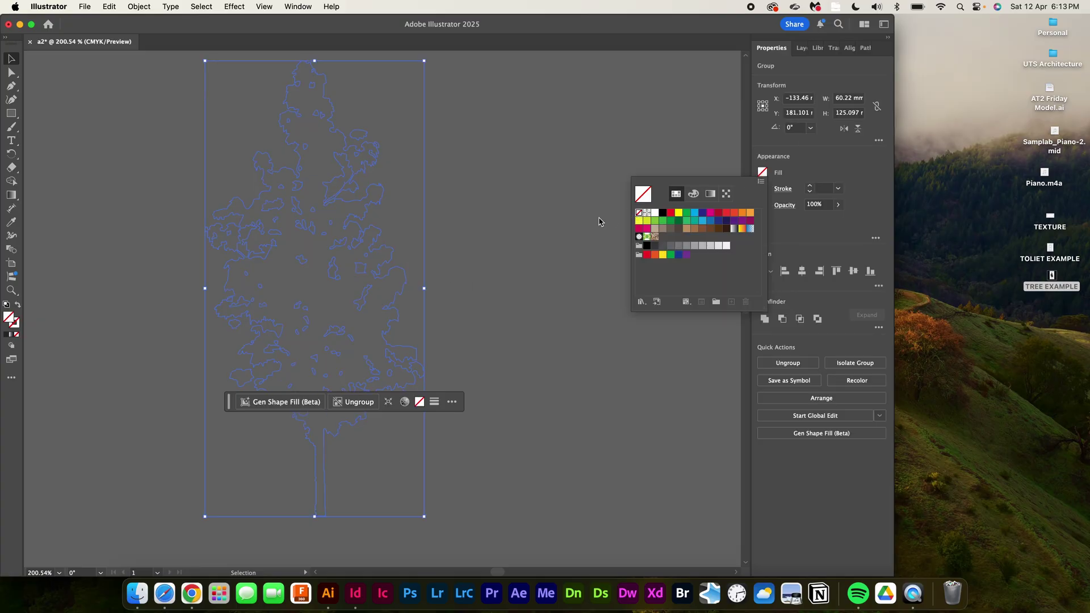
pyautogui.click(810, 186)
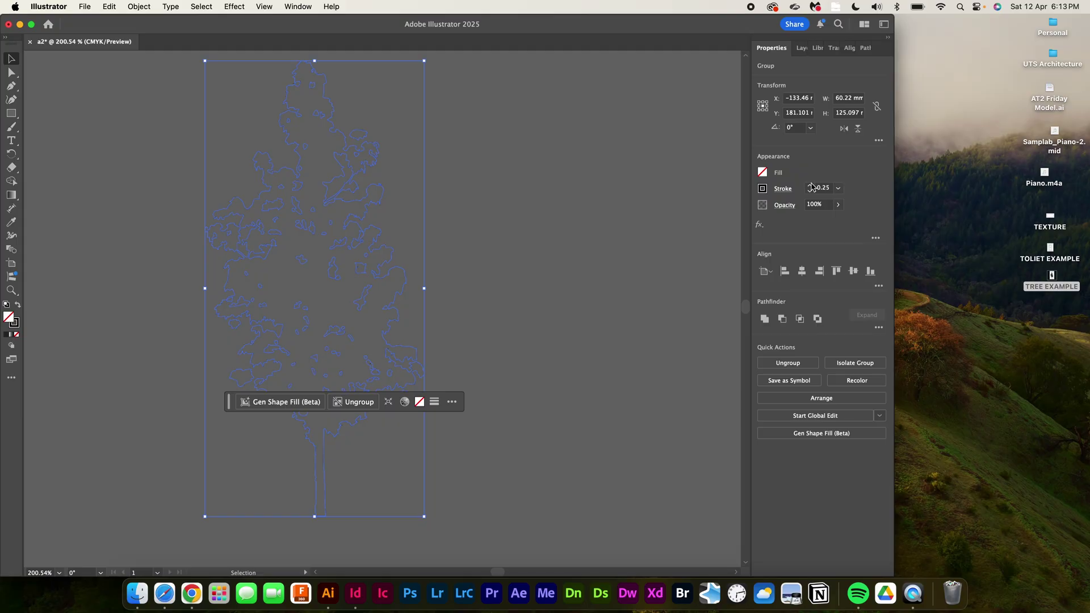
pyautogui.click(678, 211)
pyautogui.scroll(-6, 574, 209)
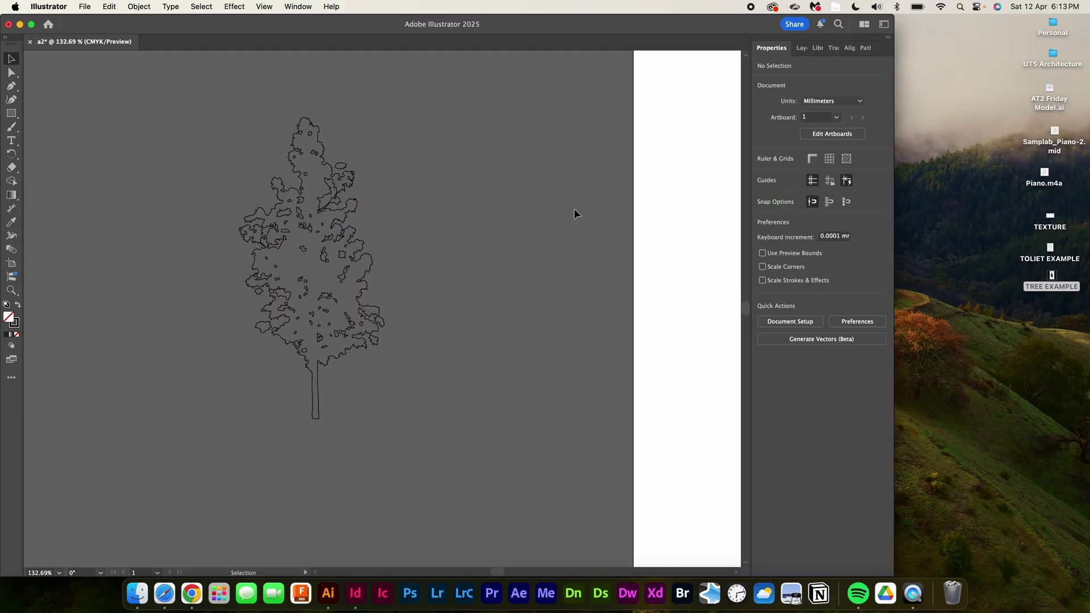
# Move the tree onto the ground's low end beside the toilet and enlarge it to about 74 by 155 mm
pyautogui.moveTo(214, 296); pyautogui.dragTo(677, 263)
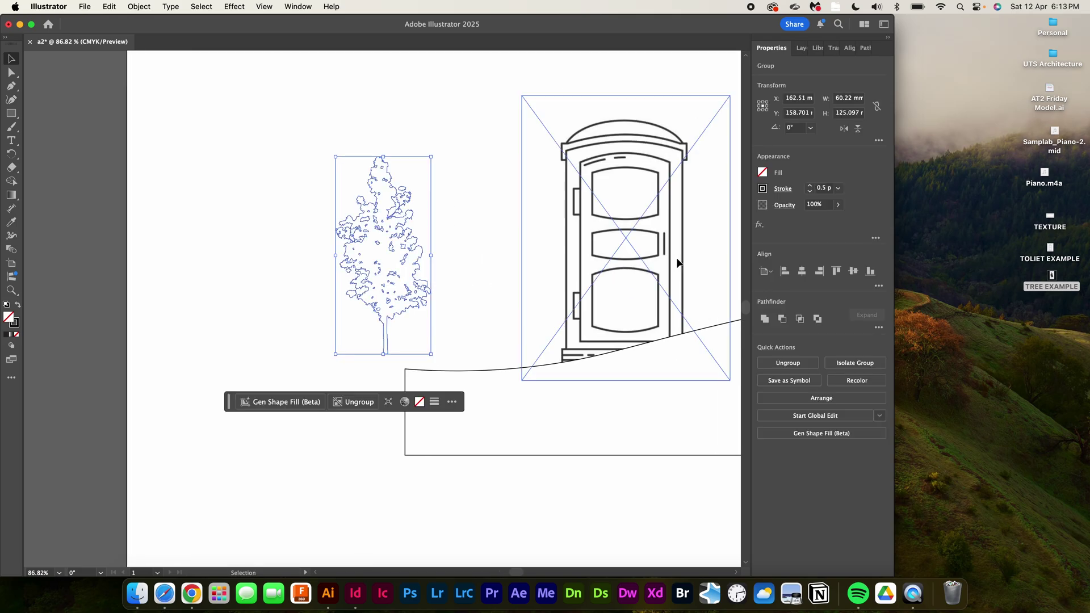
pyautogui.hscroll(5, 676, 261)
pyautogui.moveTo(278, 236); pyautogui.dragTo(326, 252)
pyautogui.moveTo(344, 179); pyautogui.dragTo(427, 129)
# Copy the tree and stand the duplicate on the high end of the sloping ground, on the other side of the toilet
pyautogui.press('super+c')
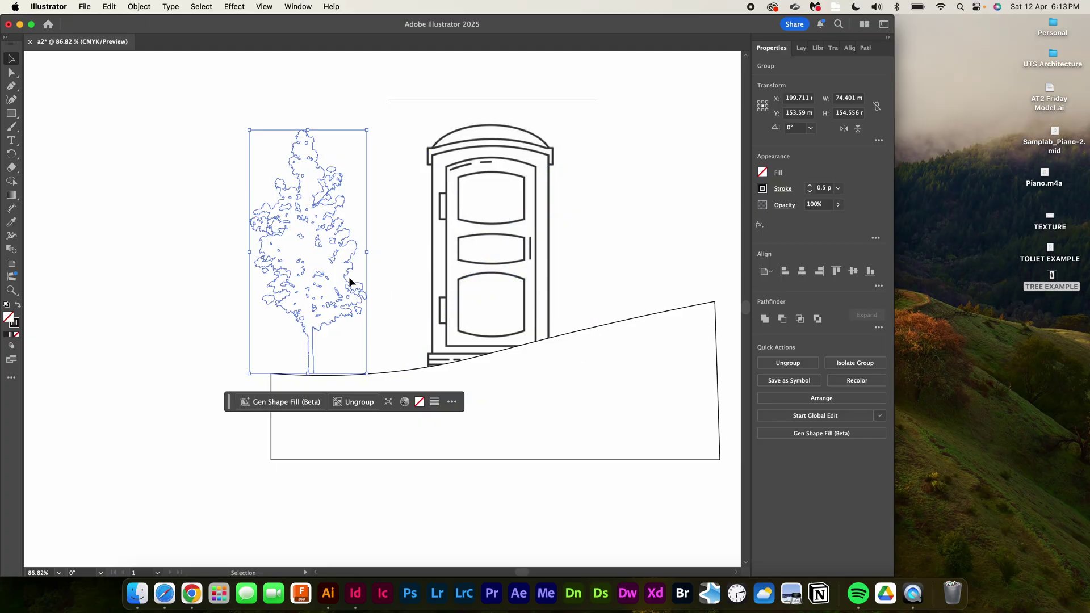
pyautogui.hscroll(8, 353, 284)
pyautogui.scroll(3, 353, 285)
pyautogui.press('super+v')
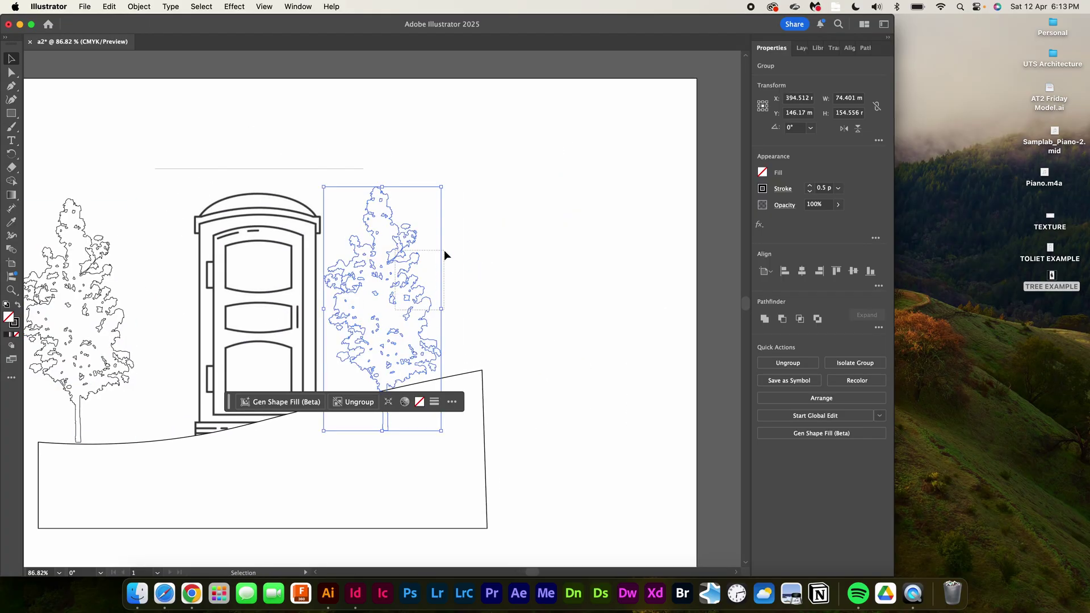
pyautogui.moveTo(409, 276); pyautogui.dragTo(457, 224)
pyautogui.click(512, 299)
pyautogui.hscroll(-8, 513, 299)
pyautogui.scroll(-5, 513, 299)
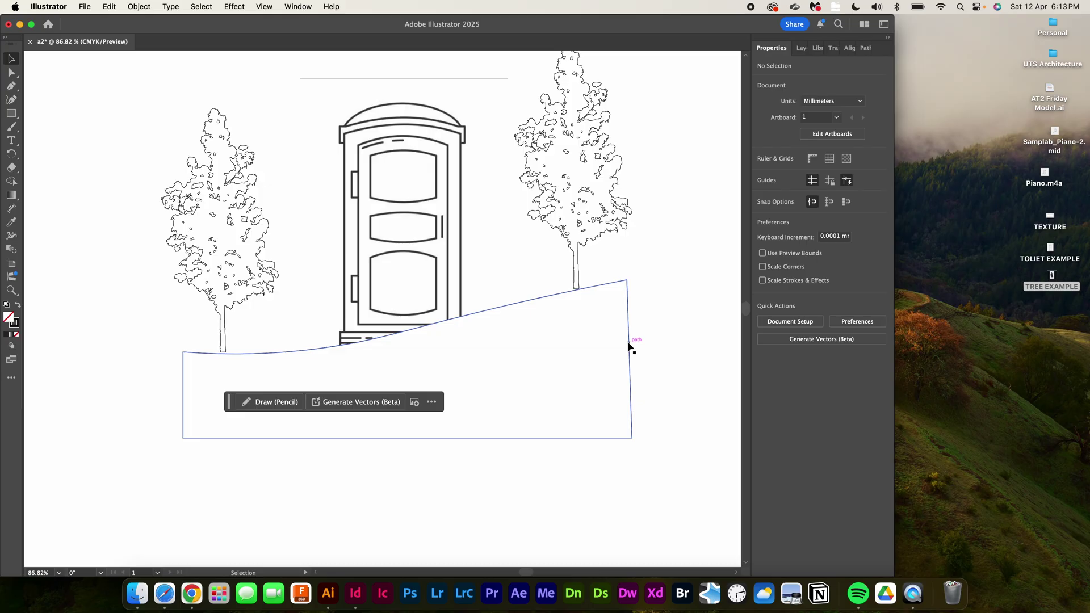
pyautogui.moveTo(692, 213); pyautogui.dragTo(284, 460)
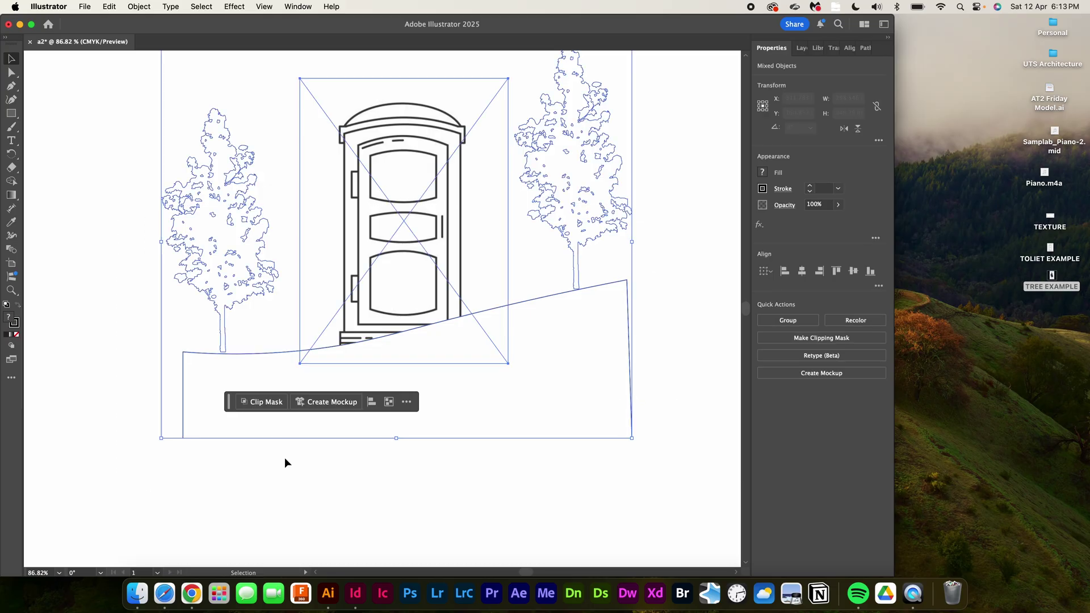
pyautogui.click(434, 444)
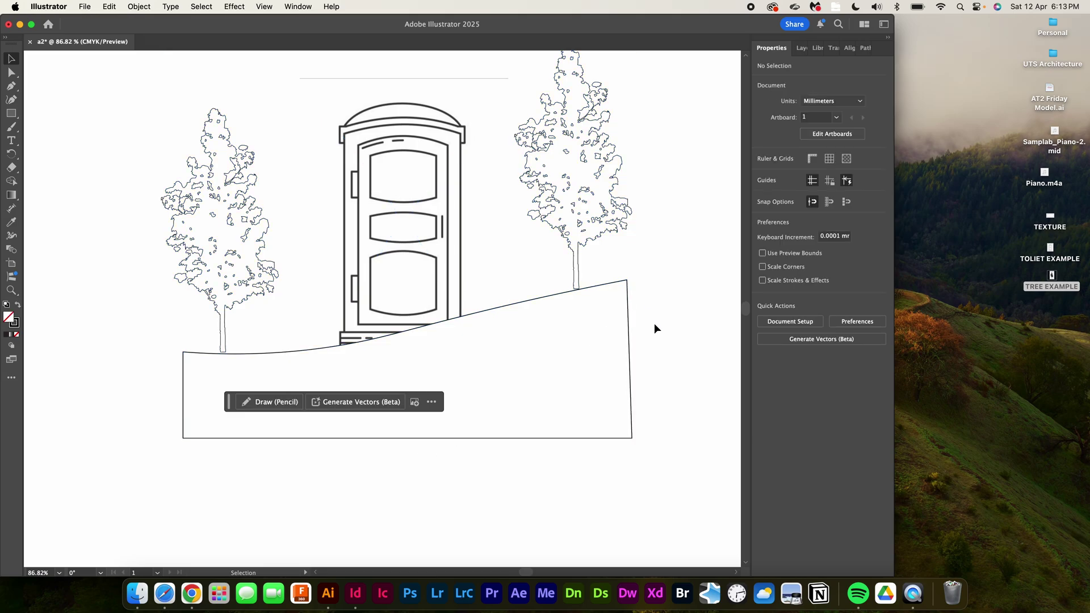
# Switch to InDesign and start a new document from the [Default] preset, named A2, with millimetres as units
pyautogui.hotkey('ctrl', 'Right')
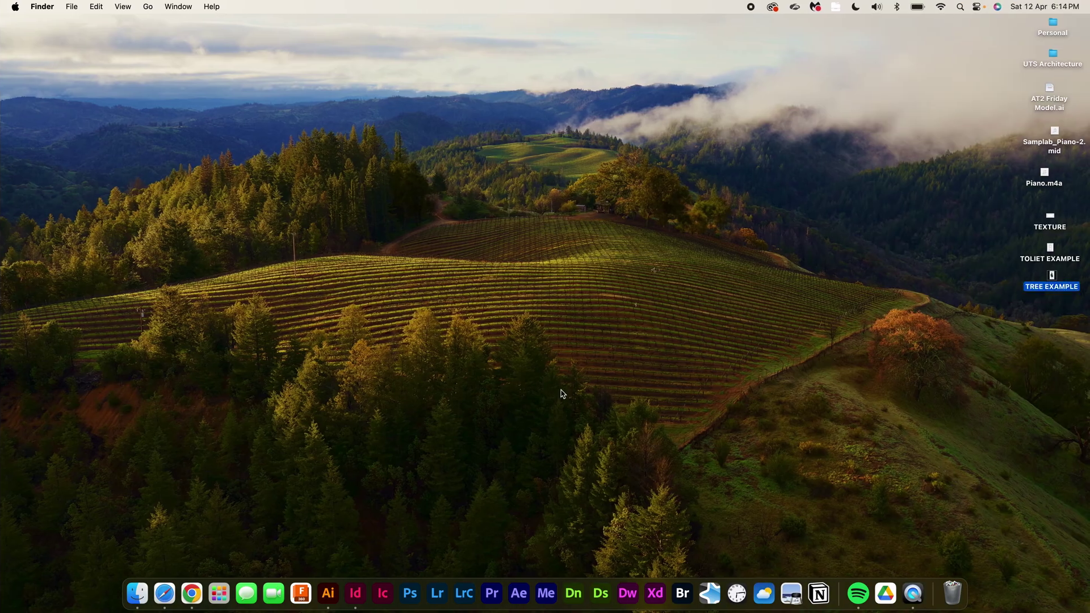
pyautogui.click(355, 593)
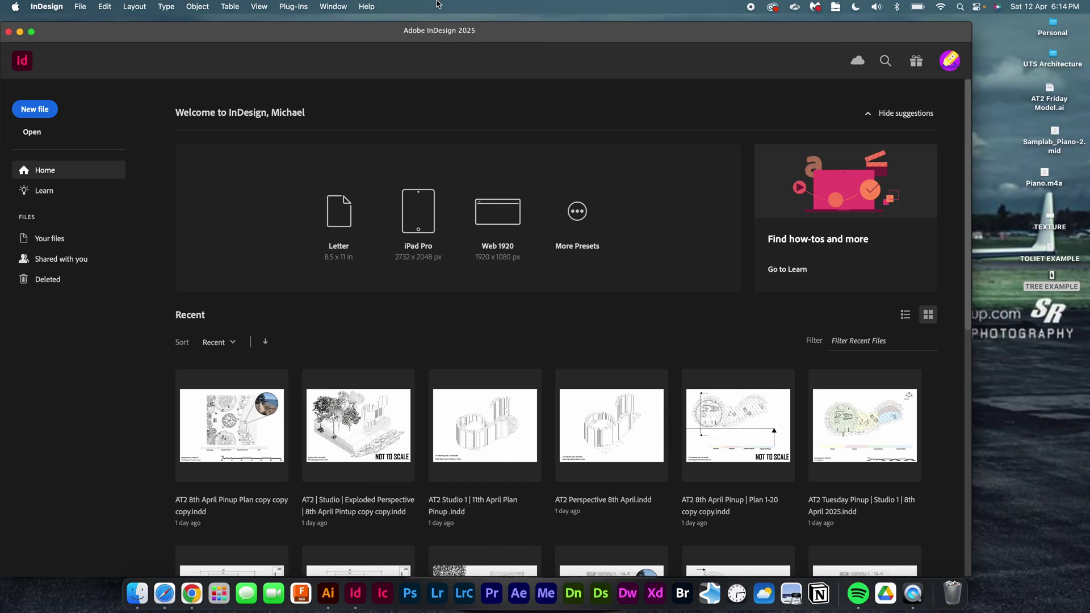
pyautogui.click(57, 114)
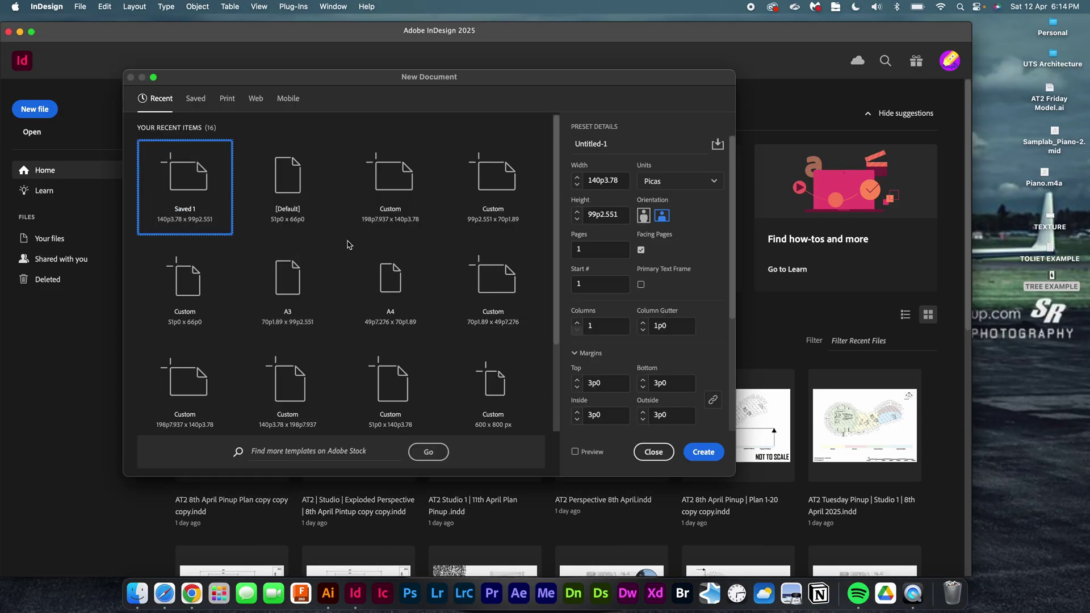
pyautogui.click(287, 230)
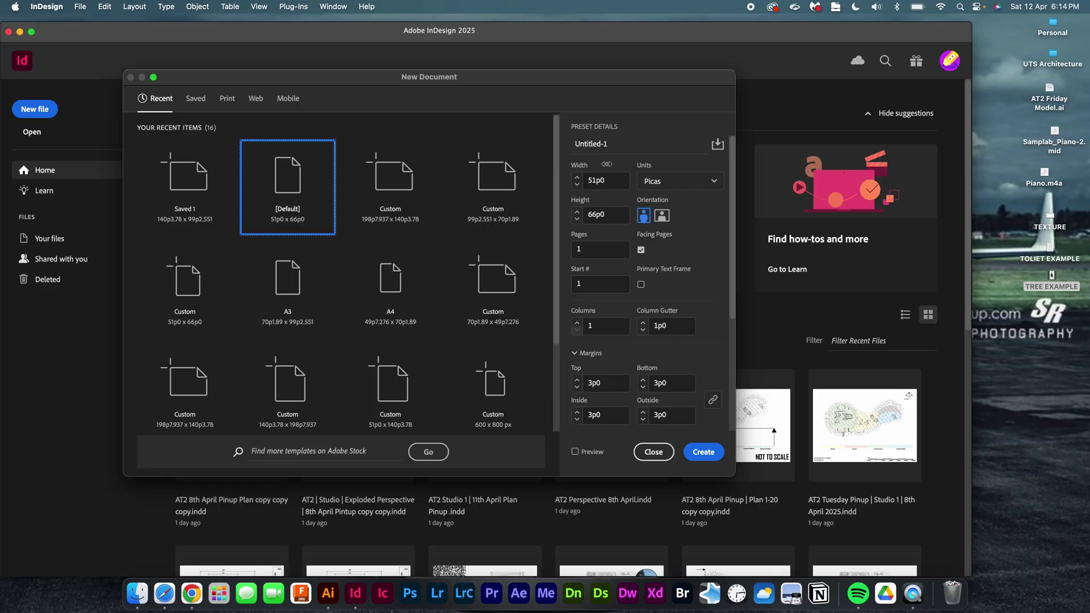
pyautogui.click(623, 139)
pyautogui.write('A12')
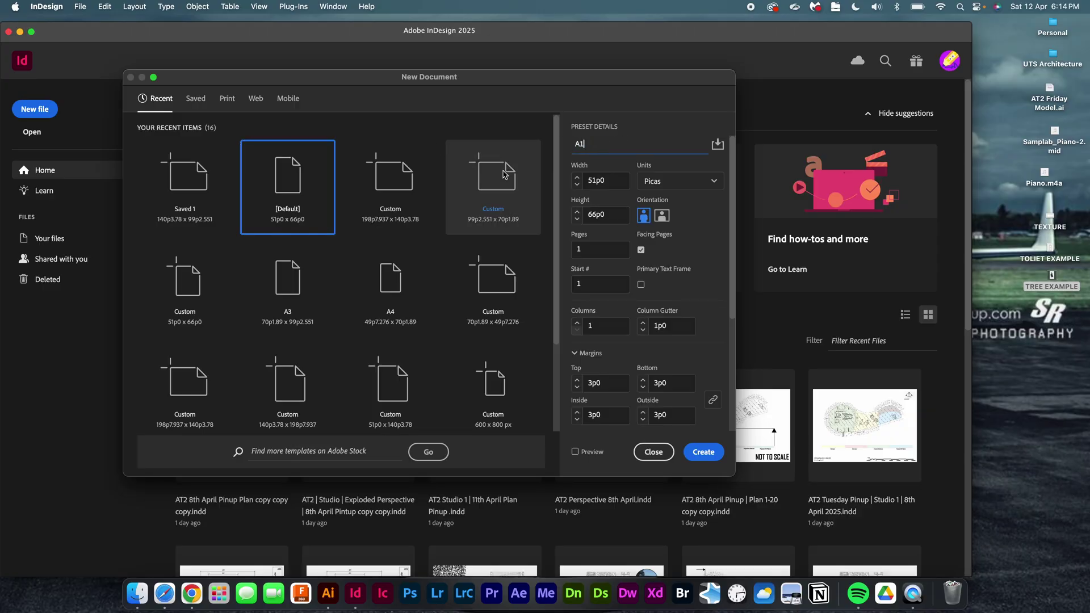
pyautogui.press('BackSpace')
pyautogui.write('2')
pyautogui.click(681, 181)
pyautogui.click(658, 250)
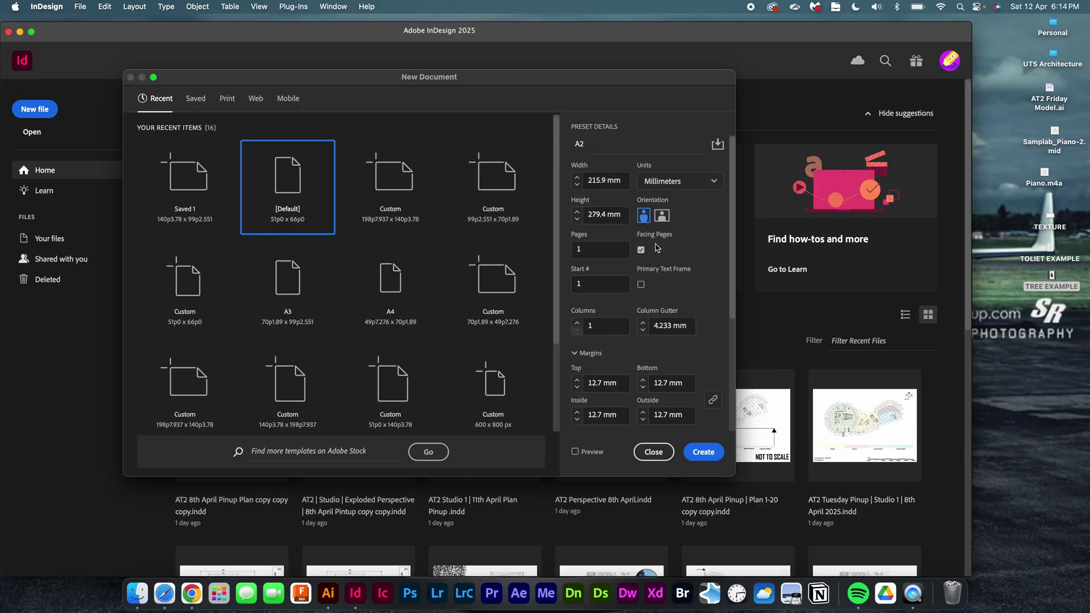
# Set the page width to 594 mm and height to 420 mm, and create the document
pyautogui.click(596, 182)
pyautogui.write('594')
pyautogui.click(606, 214)
pyautogui.write('4')
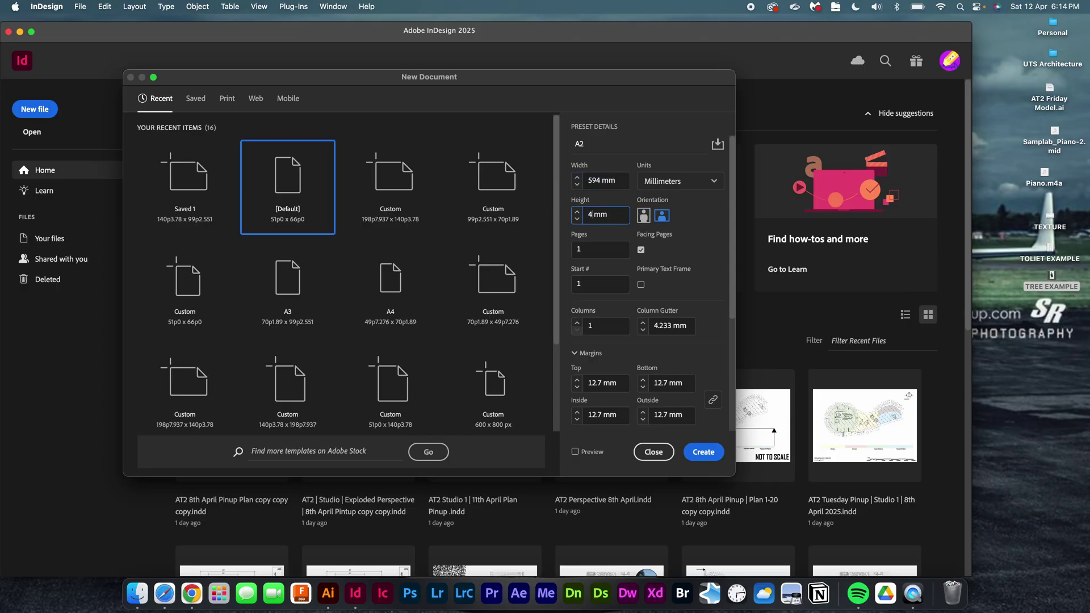
pyautogui.write('20')
pyautogui.doubleClick(603, 214)
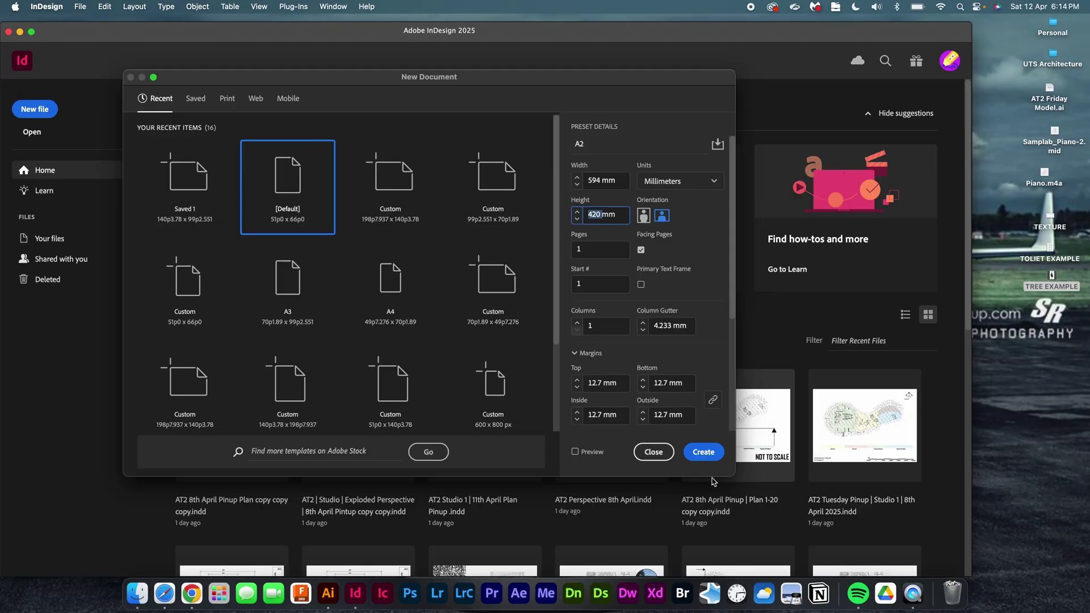
pyautogui.click(709, 458)
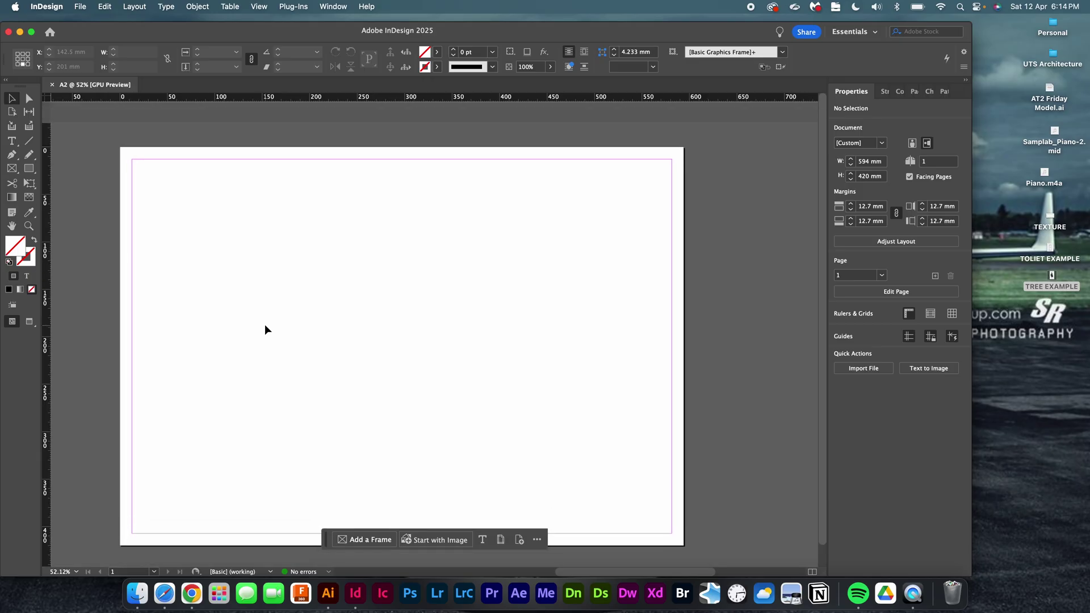
# Return the blank A2 page to Normal screen mode and paste the copied tree outline onto it
pyautogui.scroll(5, 123, 237)
pyautogui.scroll(-5, 138, 247)
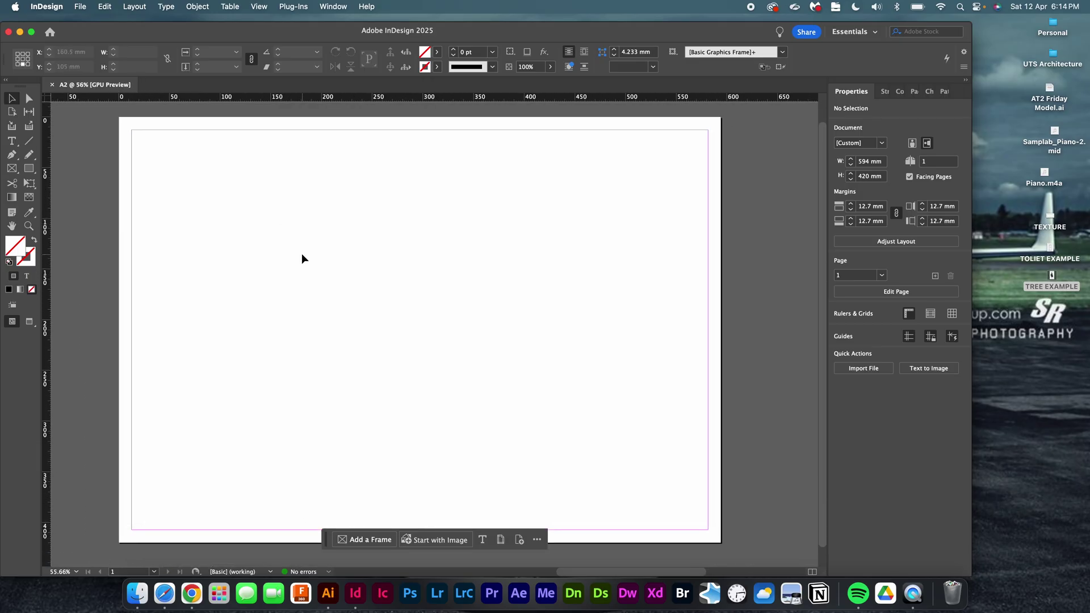
pyautogui.scroll(5, 301, 253)
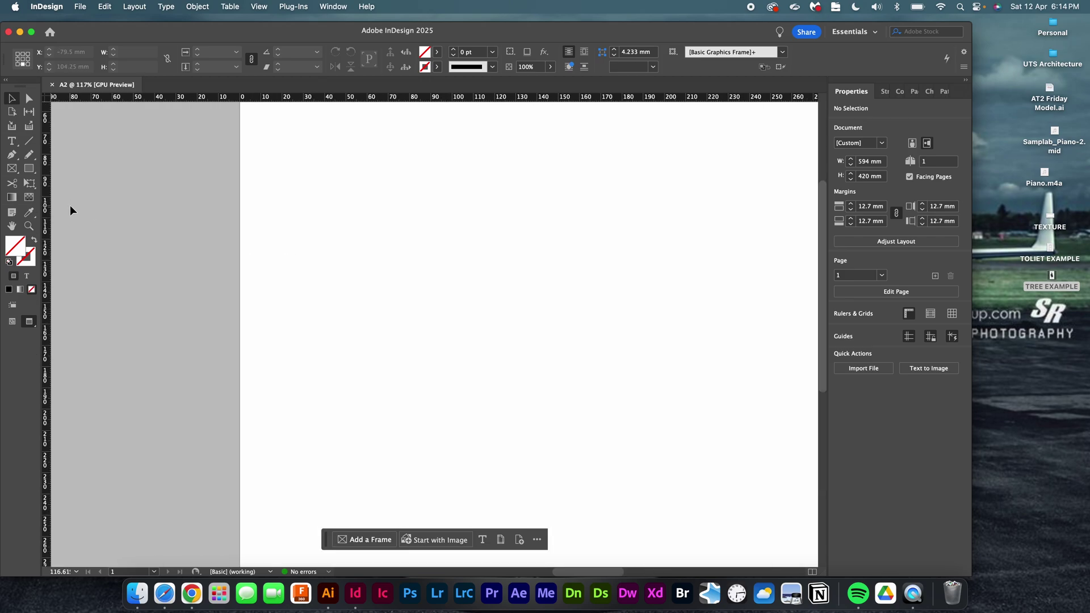
pyautogui.scroll(-5, 224, 252)
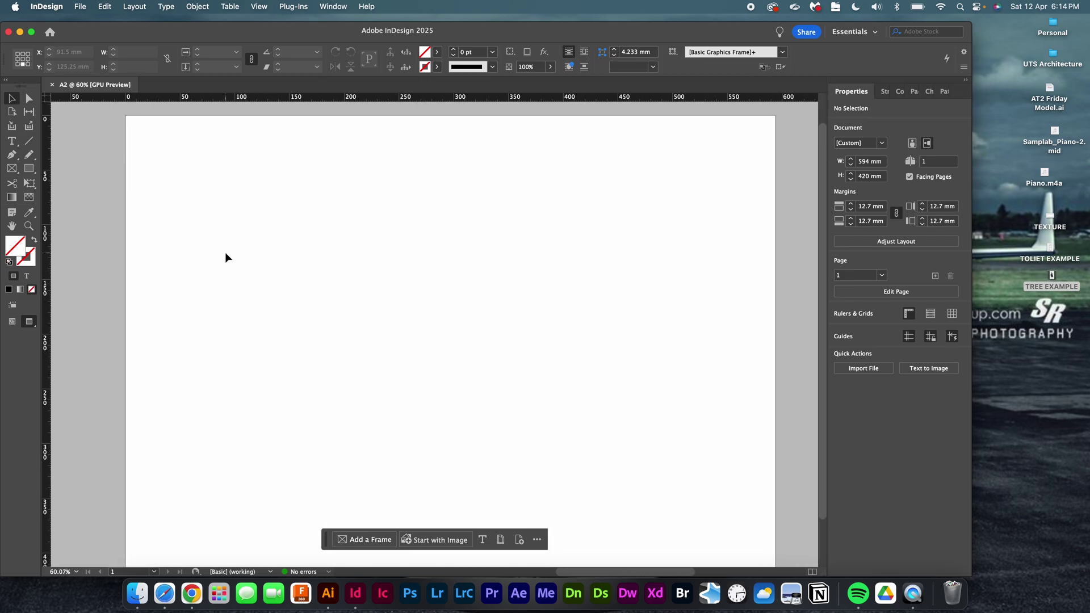
pyautogui.scroll(-1, 225, 253)
pyautogui.press('w')
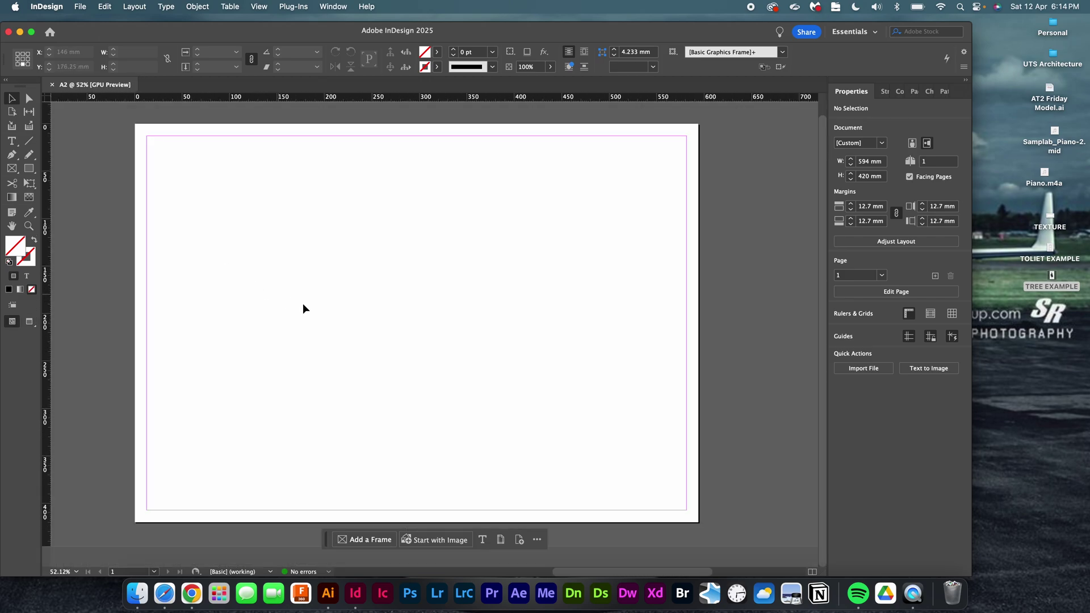
pyautogui.press('super+v')
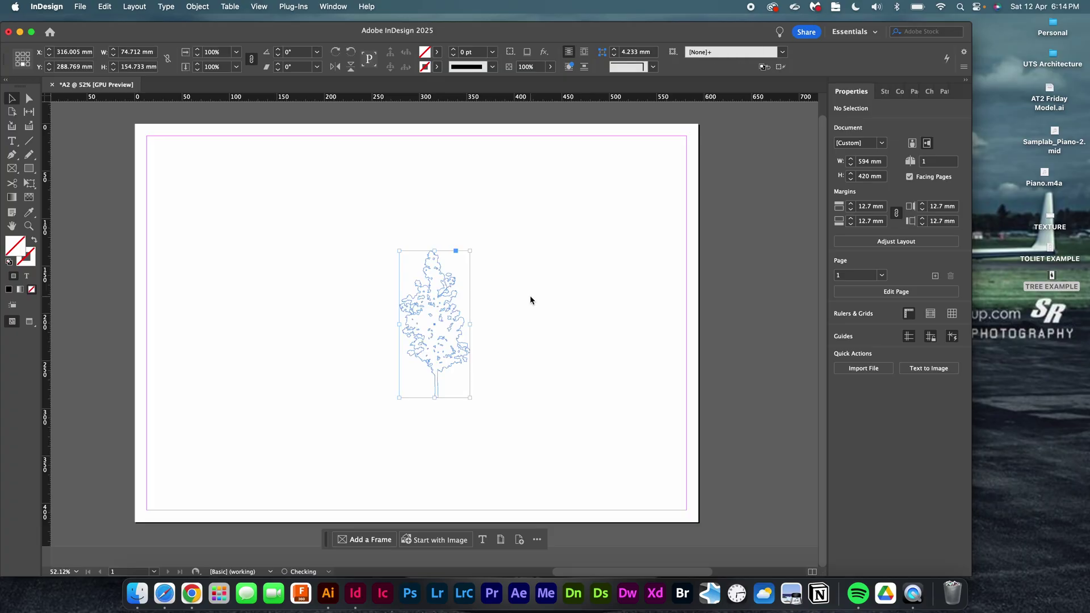
# Try pasting the complete Illustrator scene of trees, toilet and ground onto the A2 page in InDesign
pyautogui.hotkey('ctrl', 'Left')
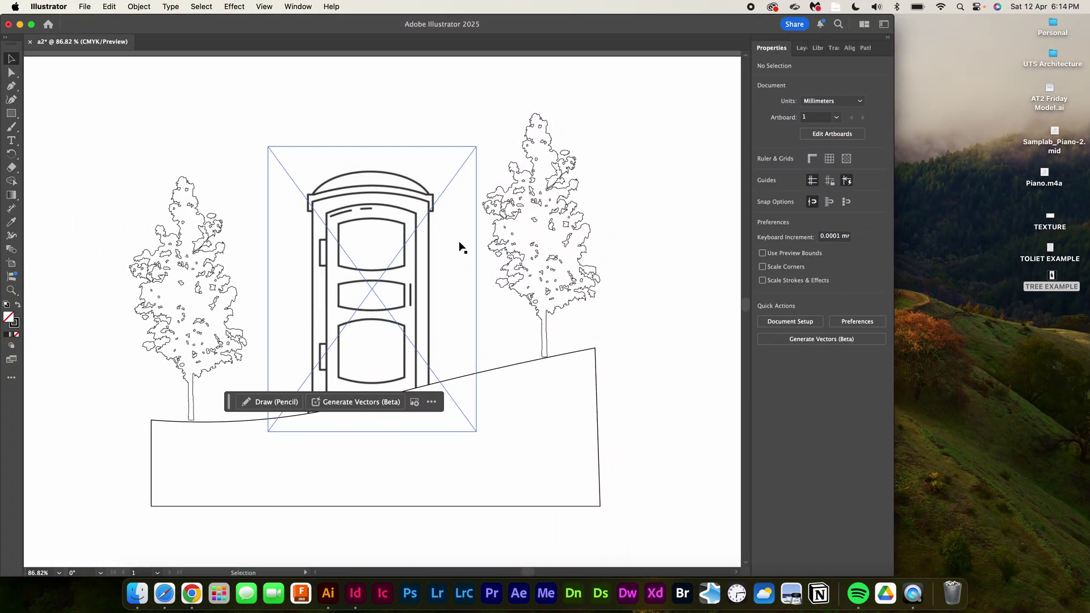
pyautogui.scroll(-2, 463, 248)
pyautogui.moveTo(587, 188); pyautogui.dragTo(180, 493)
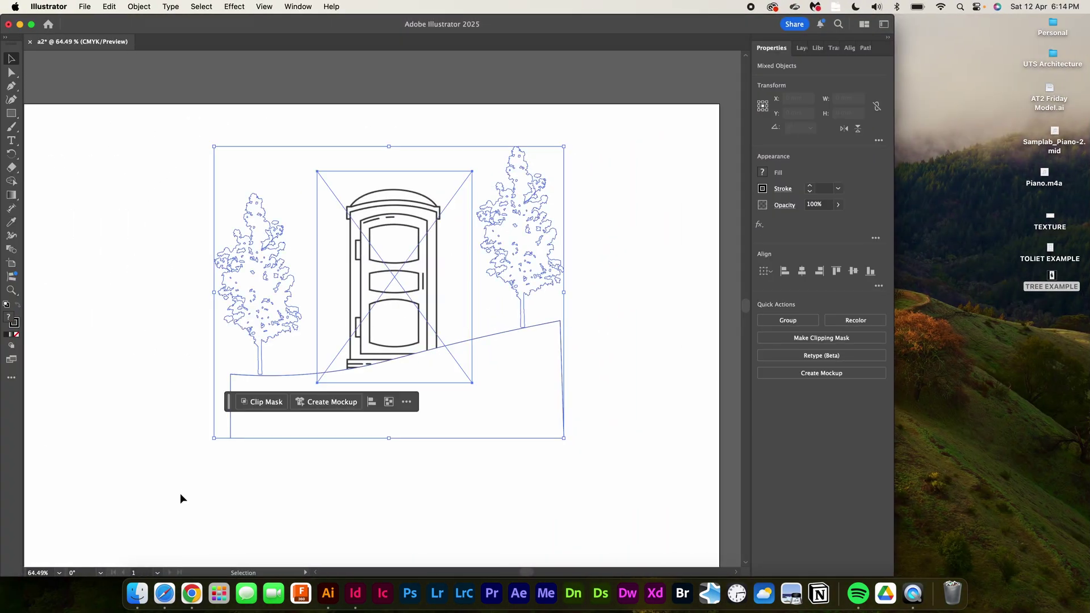
pyautogui.click(358, 600)
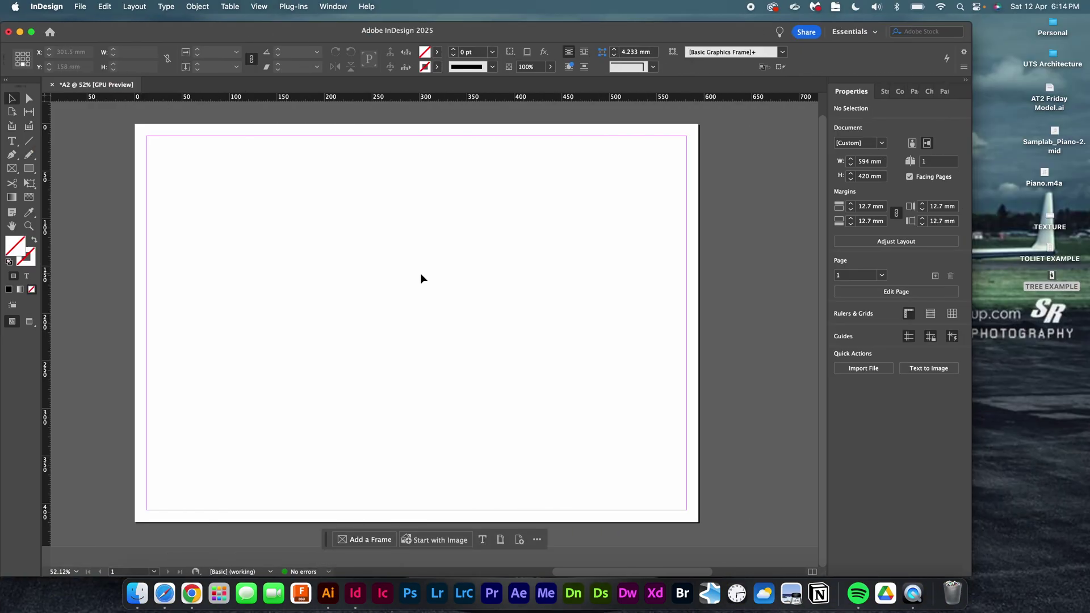
pyautogui.press('super+v')
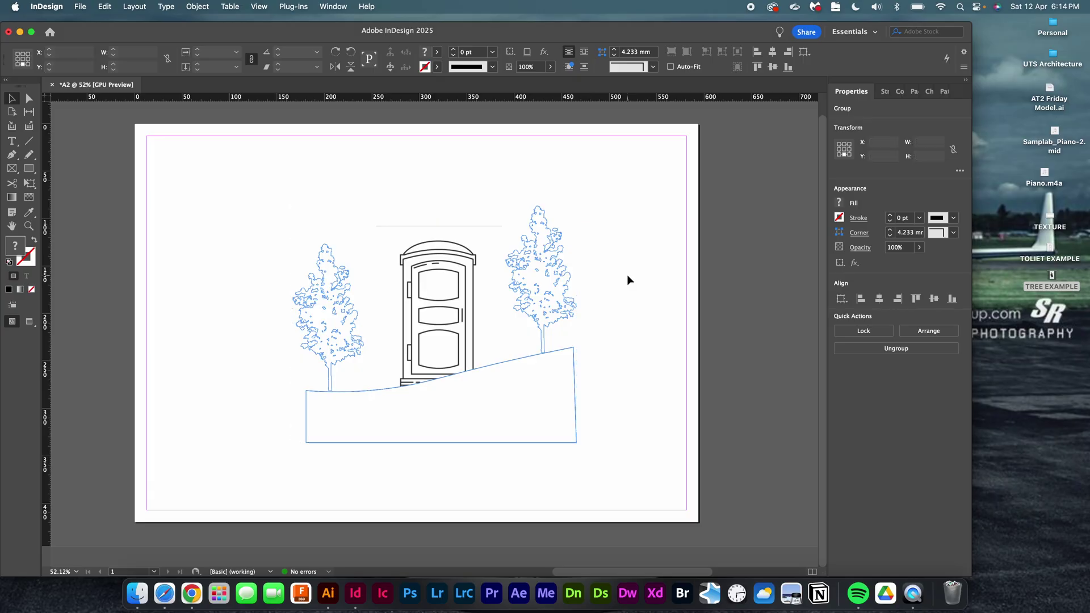
pyautogui.moveTo(521, 372); pyautogui.dragTo(543, 326)
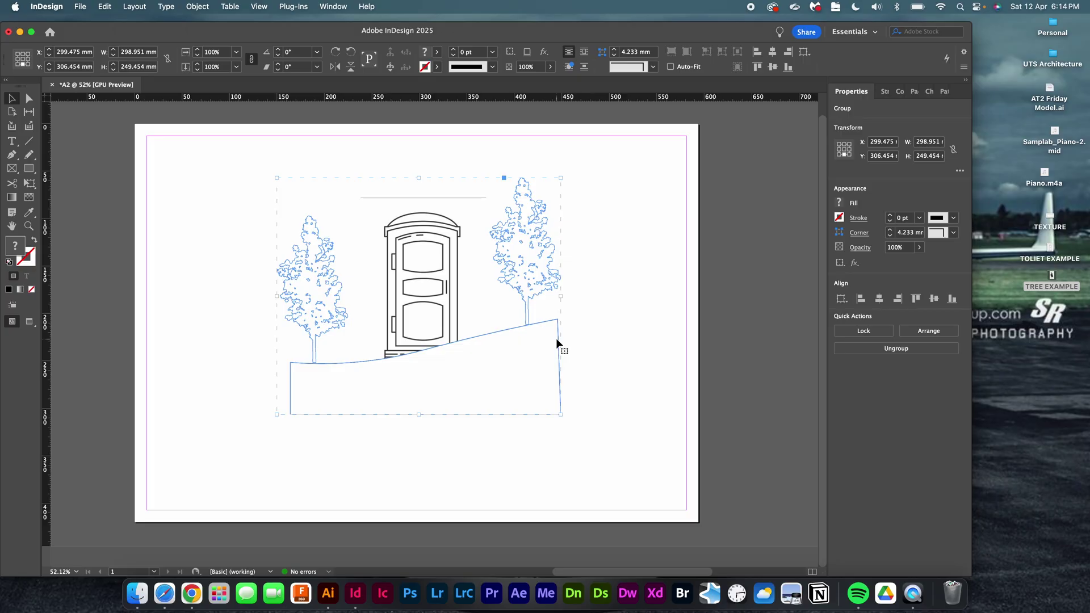
pyautogui.press('BackSpace')
# Copy only the sloping ground shape in Illustrator and paste it onto the blank A2 page in InDesign
pyautogui.press('super+Tab')
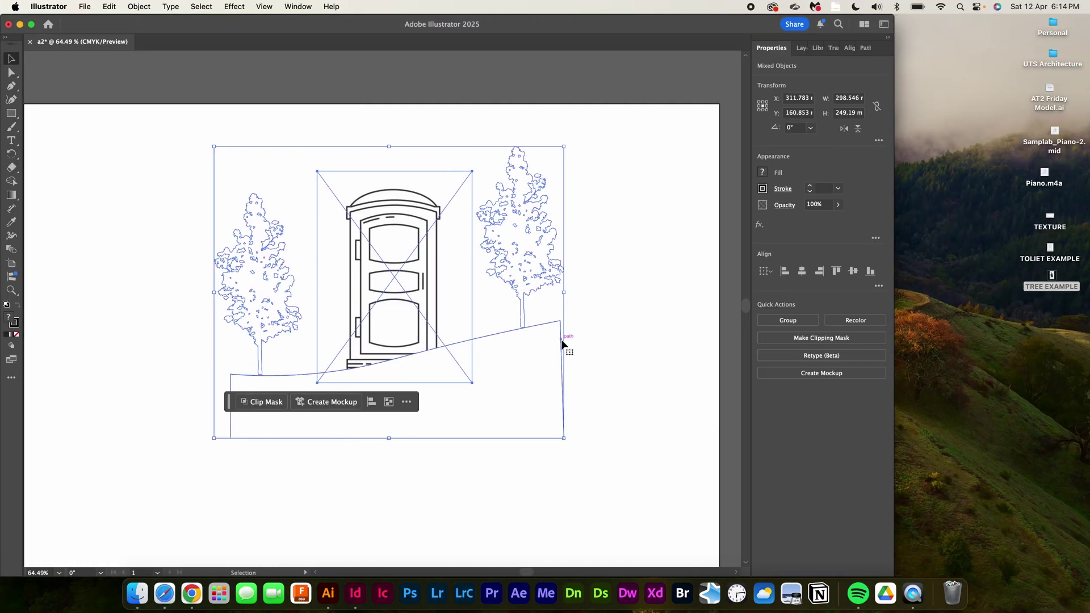
pyautogui.click(564, 341)
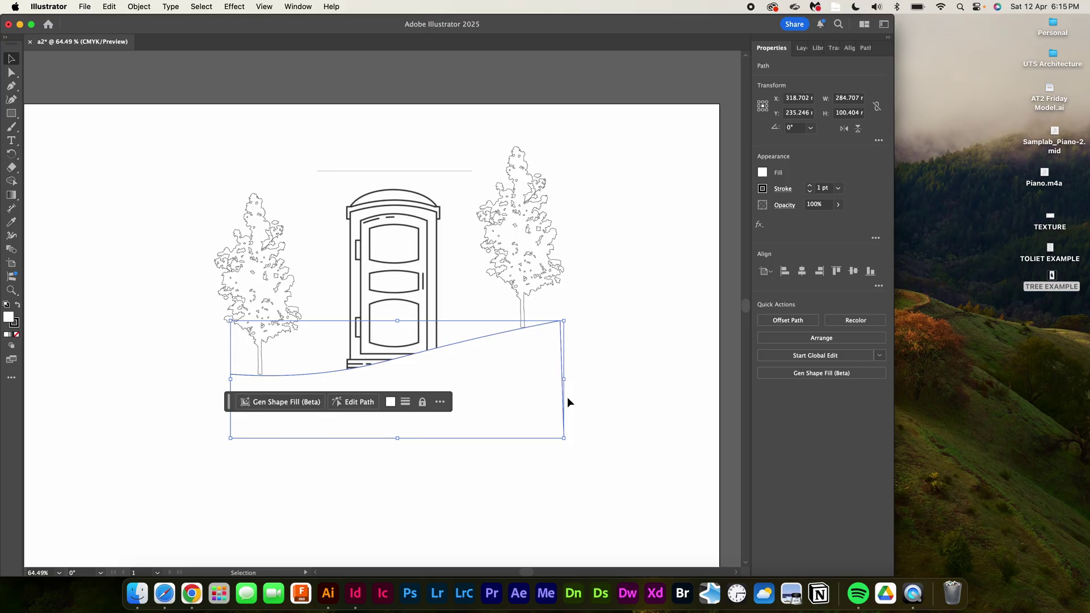
pyautogui.click(356, 593)
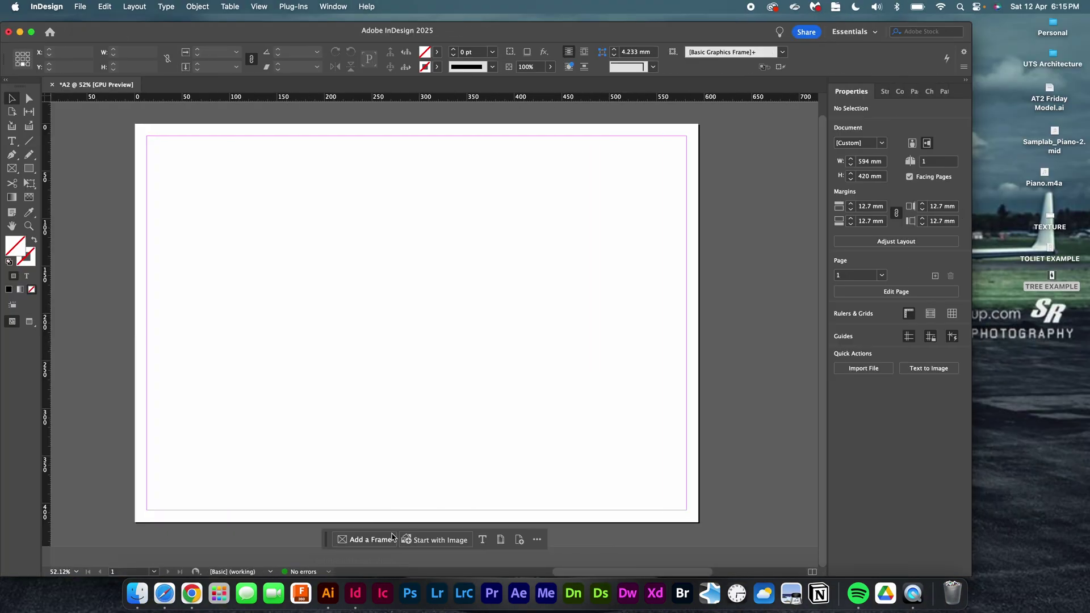
pyautogui.press('super+v')
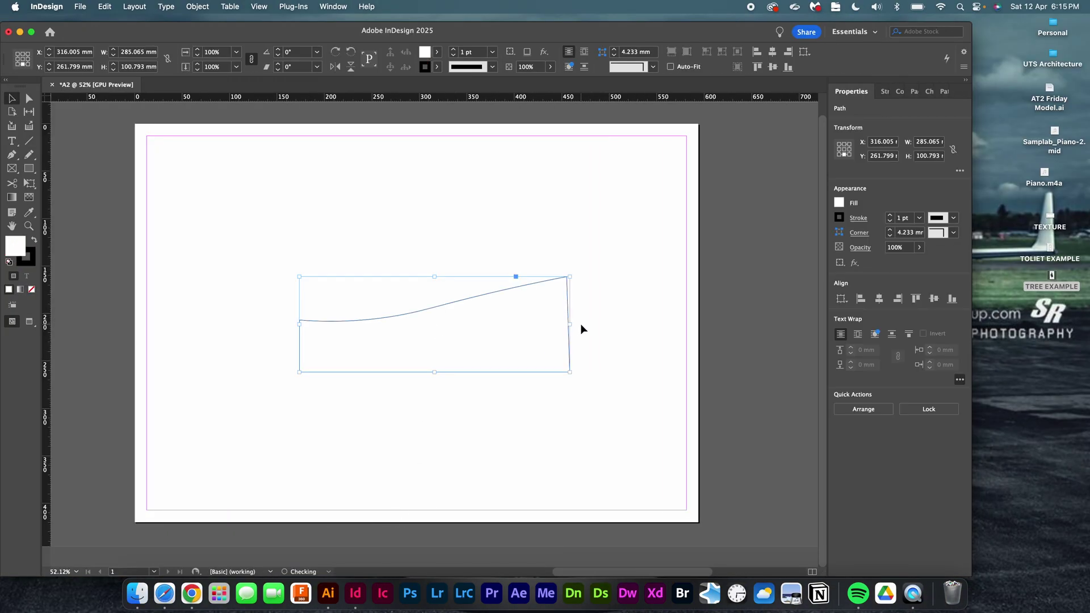
pyautogui.click(580, 329)
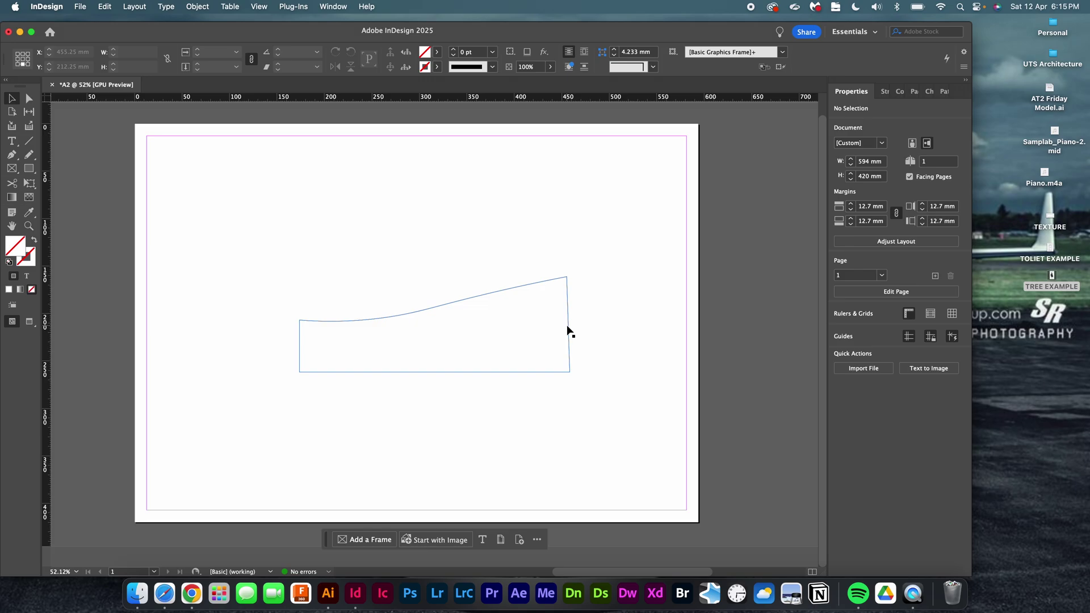
# Place the TEXTURE image from the Desktop inside the pasted ground shape
pyautogui.click(567, 327)
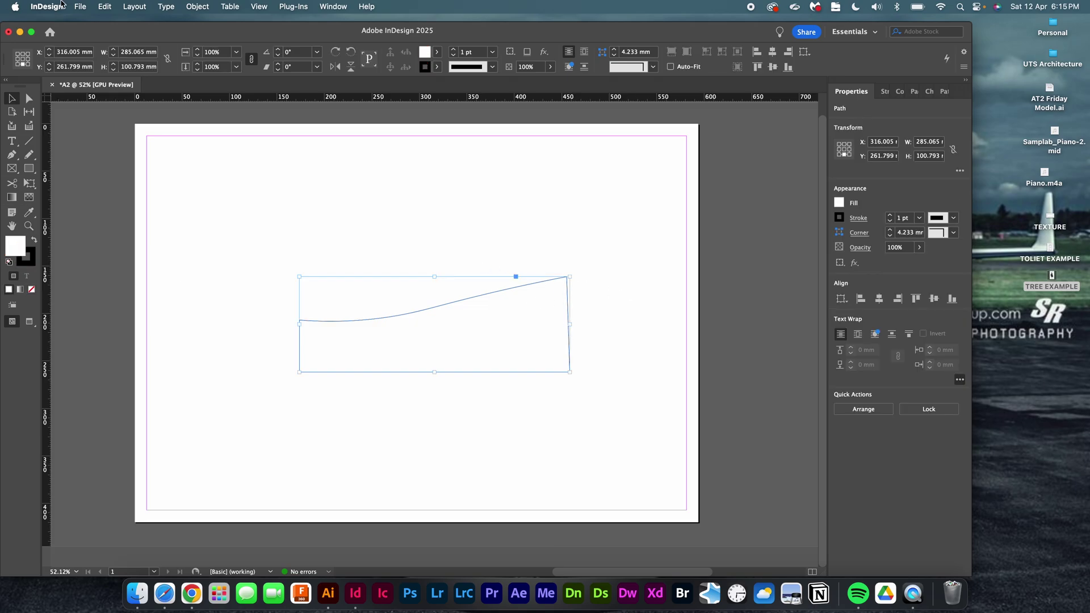
pyautogui.click(81, 6)
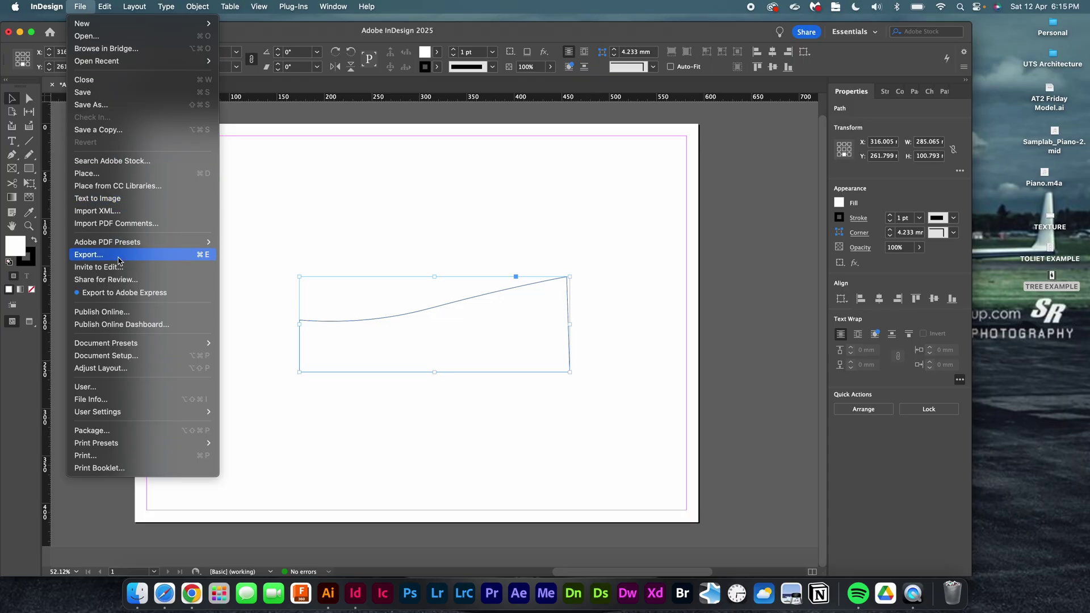
pyautogui.click(114, 173)
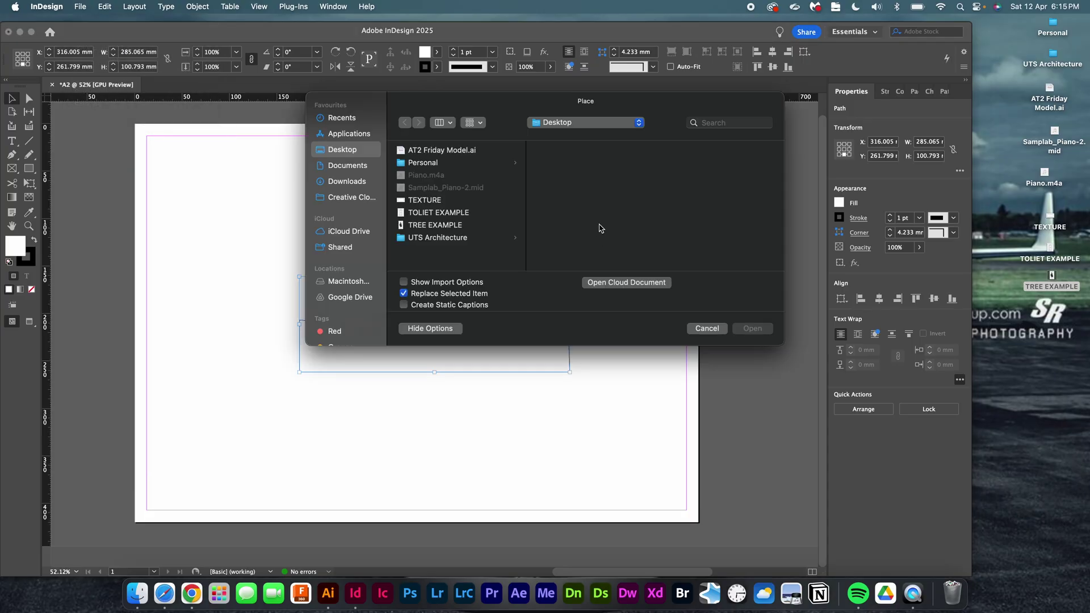
pyautogui.click(452, 201)
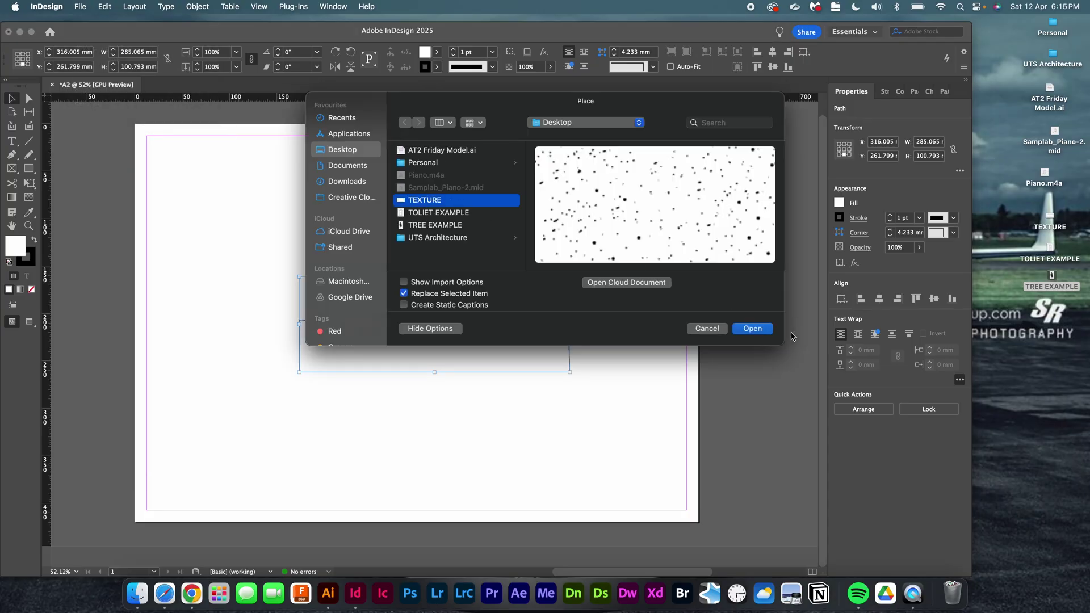
pyautogui.click(753, 330)
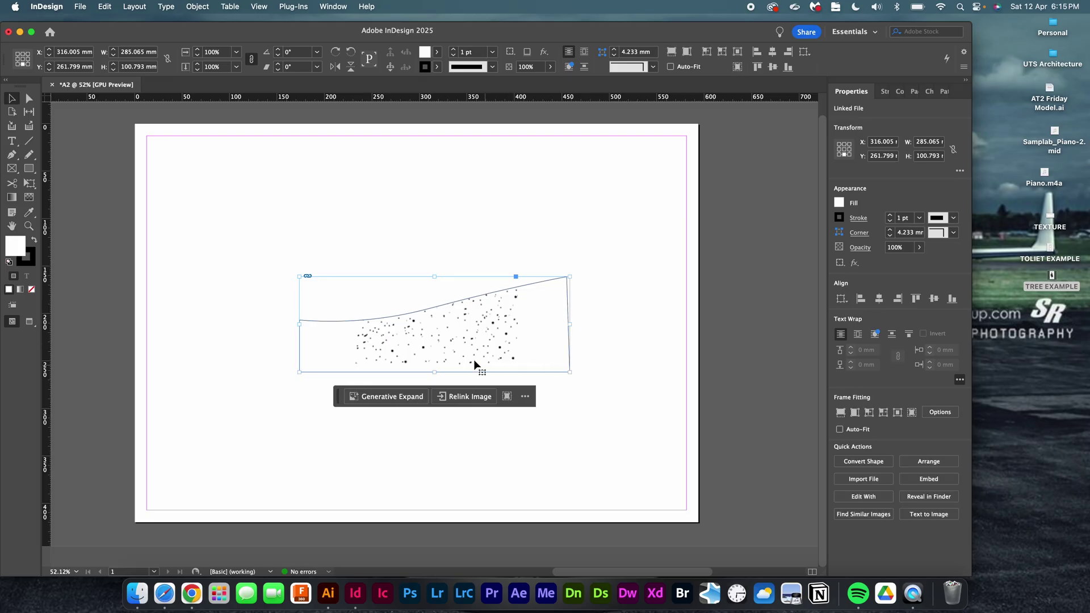
# Enlarge and reposition the speckled texture inside its frame until it fills the entire ground shape
pyautogui.doubleClick(445, 341)
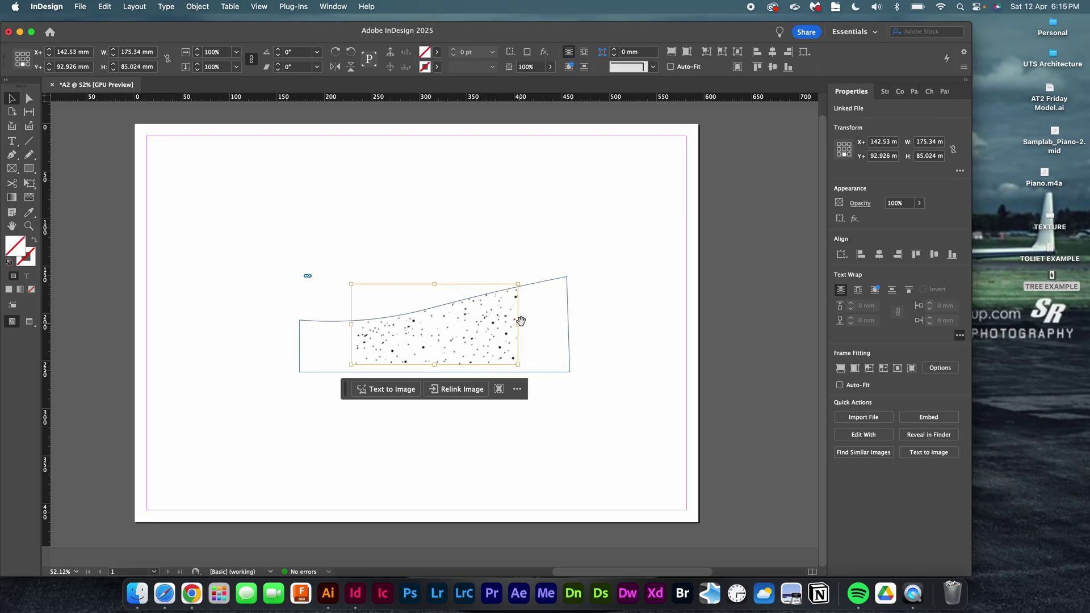
pyautogui.moveTo(525, 326); pyautogui.dragTo(623, 326)
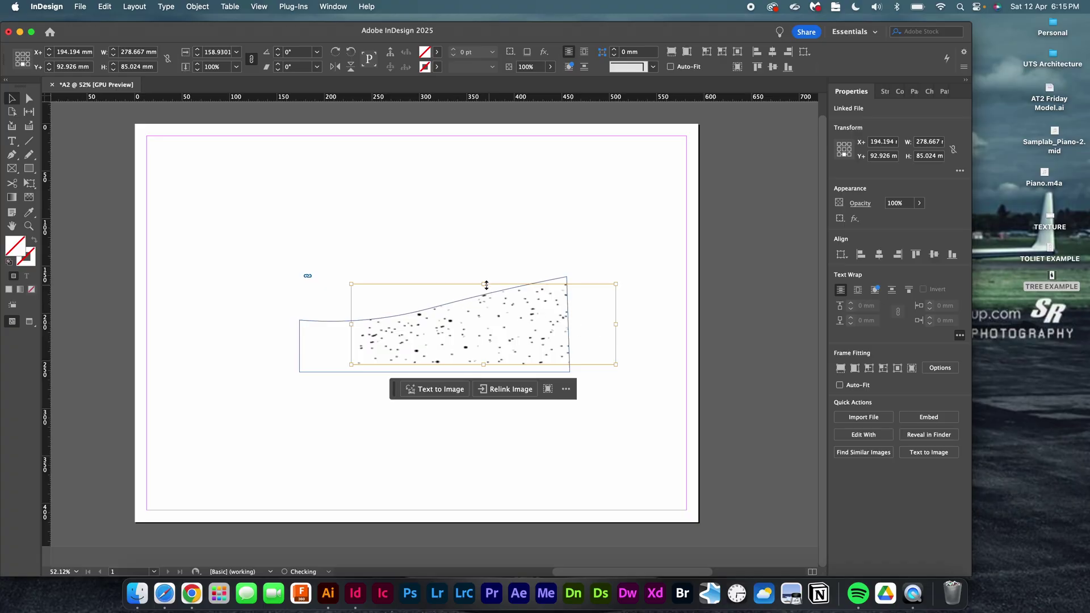
pyautogui.moveTo(485, 284); pyautogui.dragTo(484, 268)
pyautogui.moveTo(468, 328); pyautogui.dragTo(431, 347)
pyautogui.press('super+alt+period')
pyautogui.press('super+alt+period')
pyautogui.press('super+alt+period')
pyautogui.press('super+alt+period')
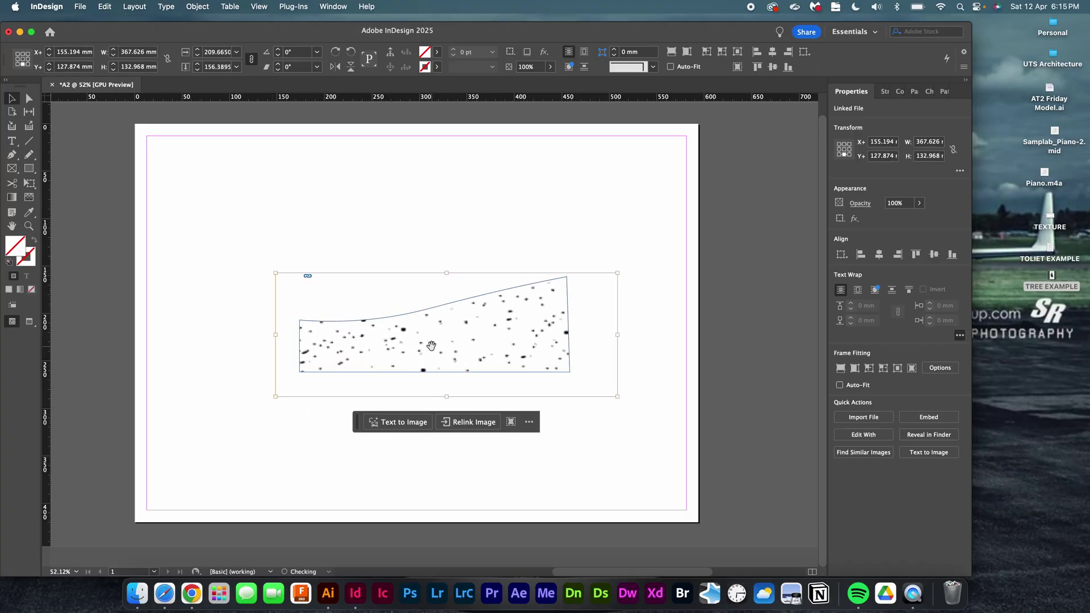
pyautogui.click(448, 266)
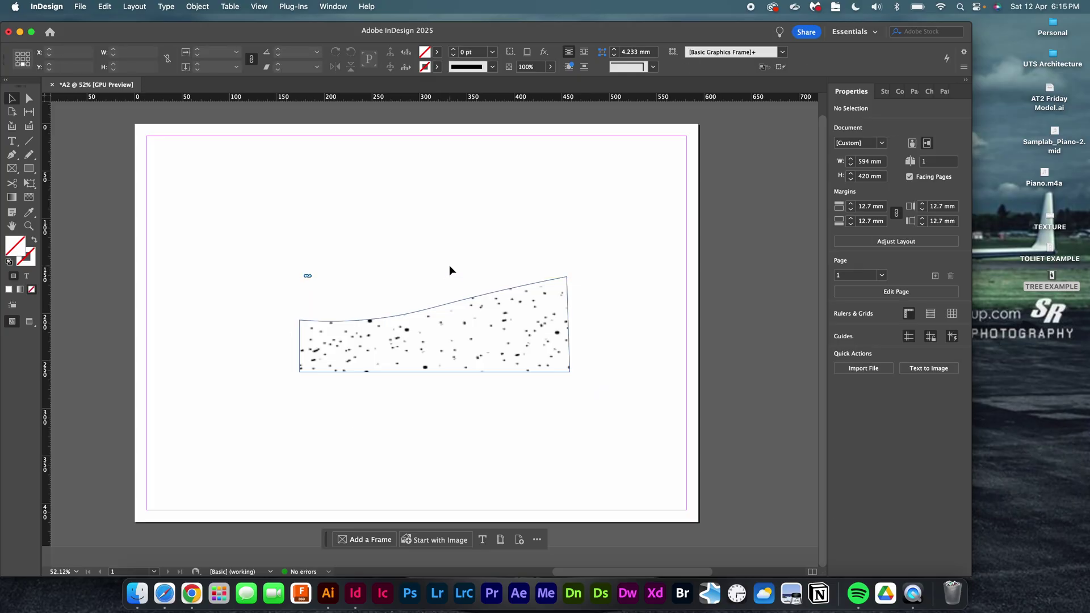
# Copy the textured ground back into Illustrator in place of the plain ground, aligned beneath the toilet and both trees
pyautogui.click(470, 329)
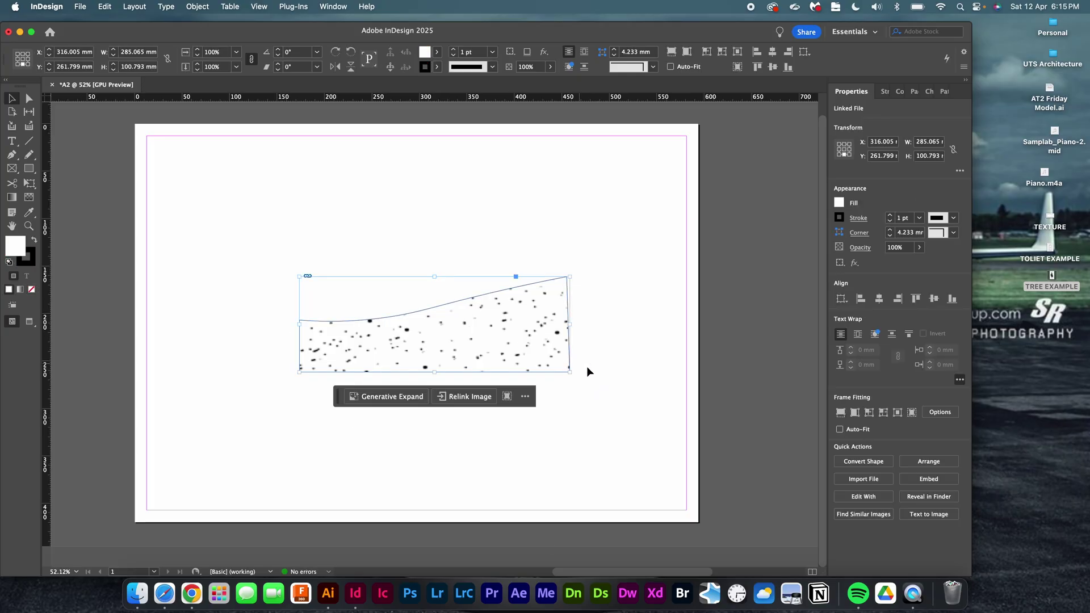
pyautogui.click(328, 593)
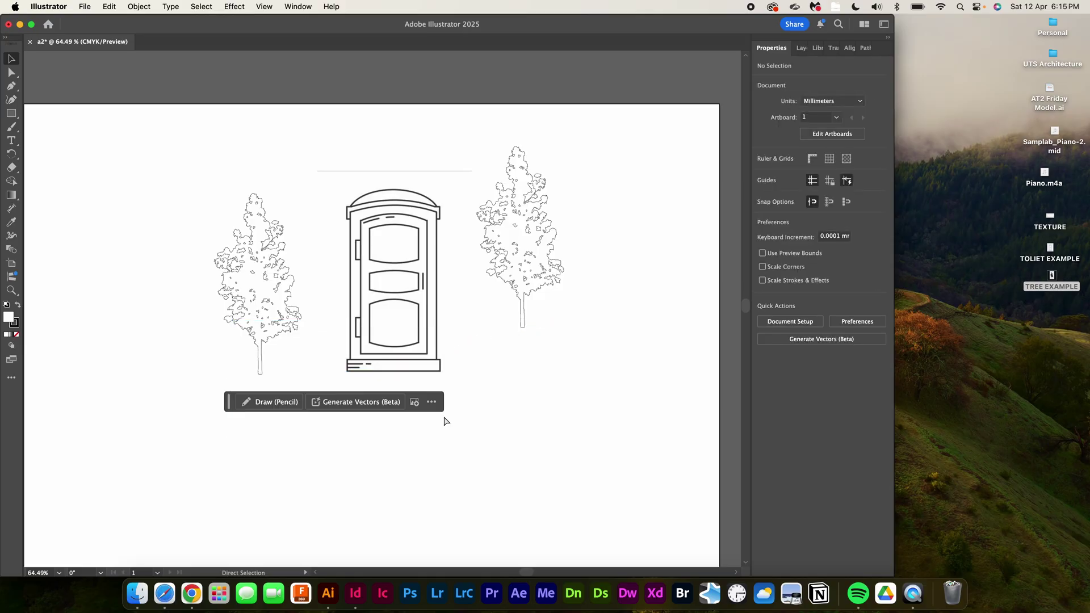
pyautogui.press('super+v')
pyautogui.moveTo(483, 333); pyautogui.dragTo(503, 401)
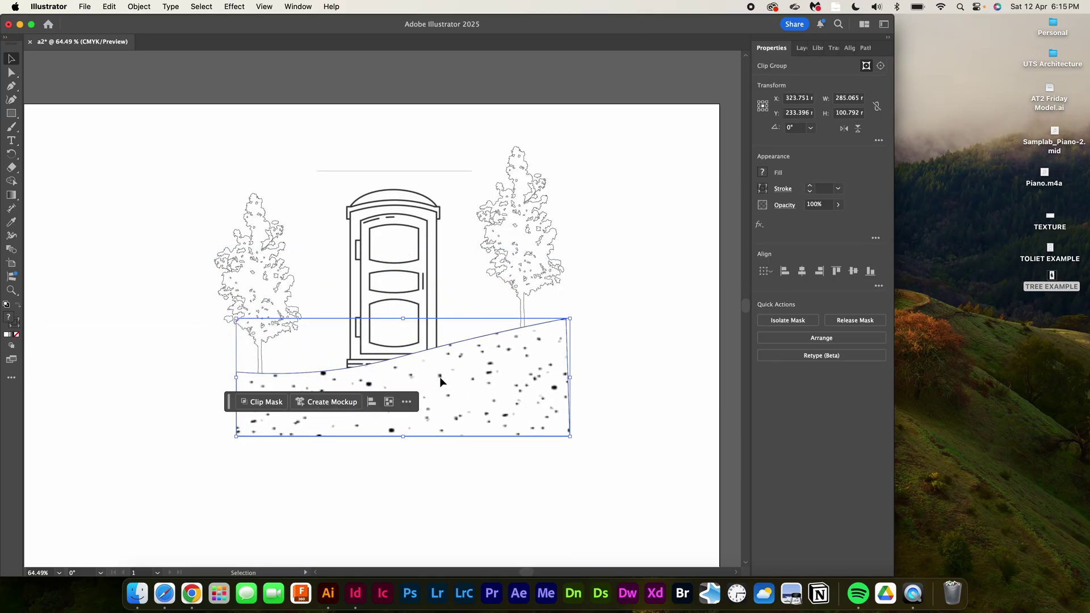
pyautogui.moveTo(440, 381)
pyautogui.mouseDown()
pyautogui.moveTo(434, 390)
pyautogui.moveTo(434, 377)
pyautogui.mouseUp()
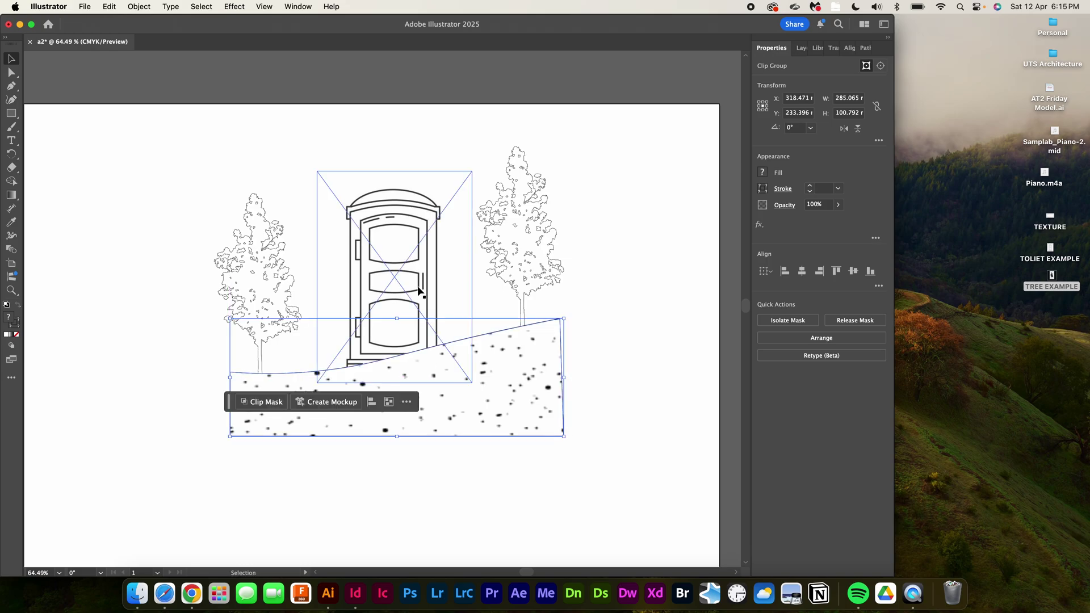
pyautogui.click(462, 245)
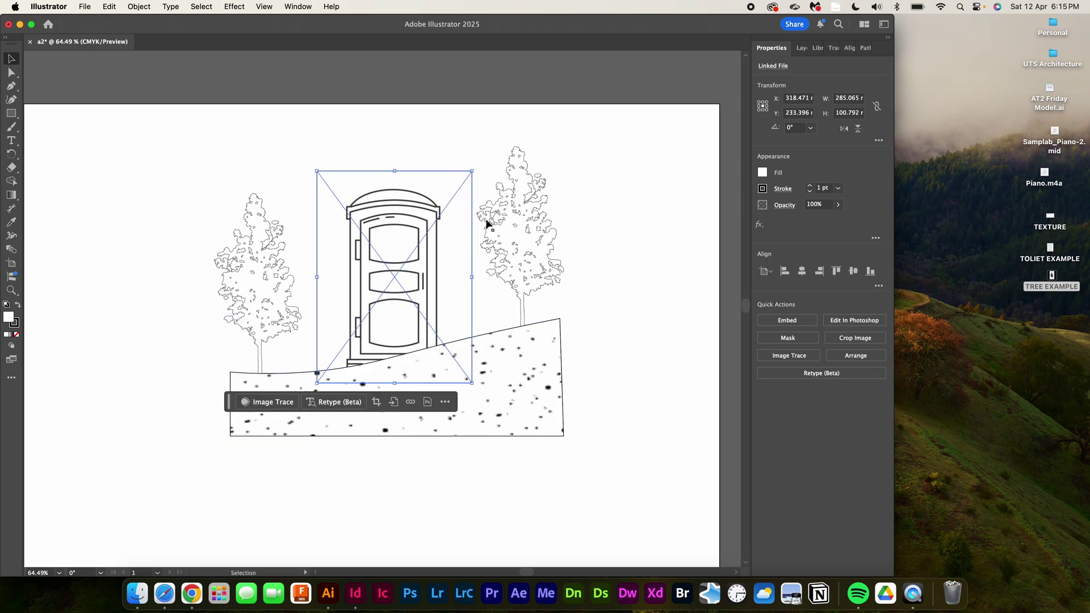
pyautogui.click(478, 302)
pyautogui.press('super+z')
pyautogui.click(492, 293)
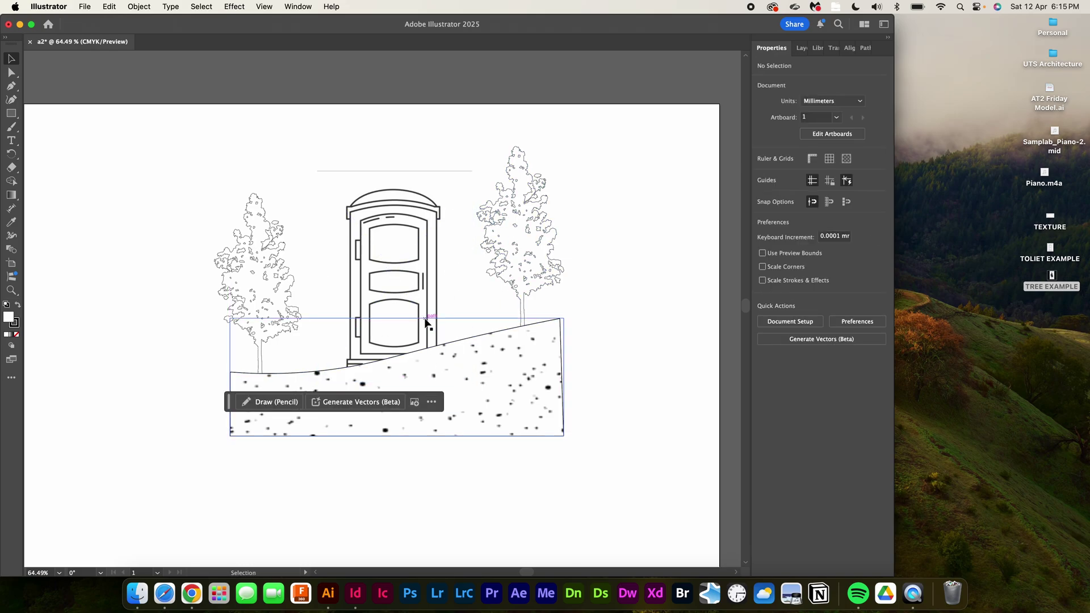
# Try shifting the clipped texture downwards relative to the ground's outline
pyautogui.scroll(2, 427, 322)
pyautogui.click(470, 391)
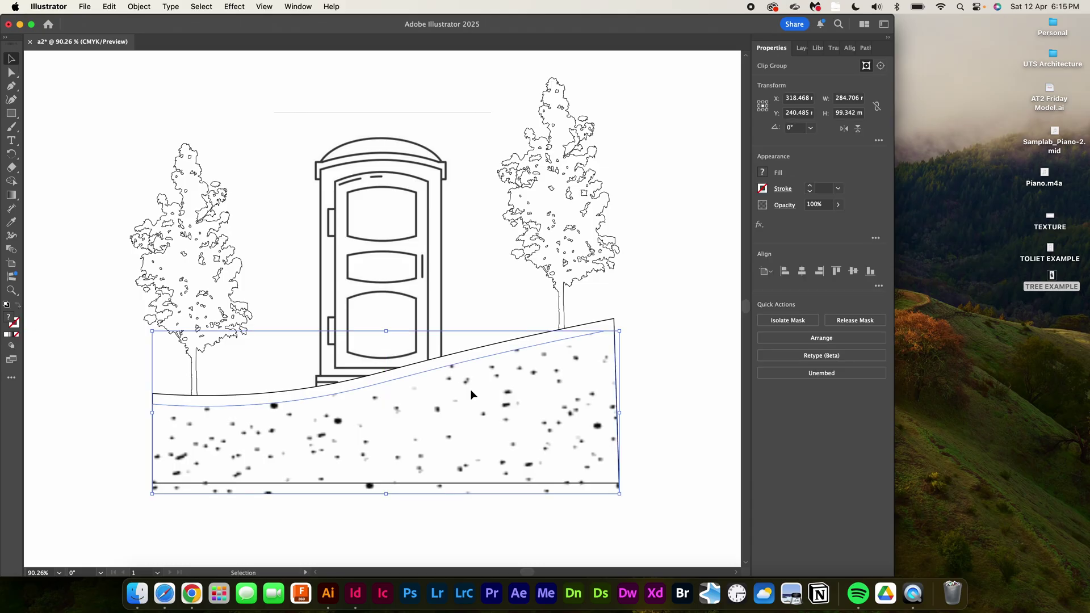
pyautogui.press('super+shift+a')
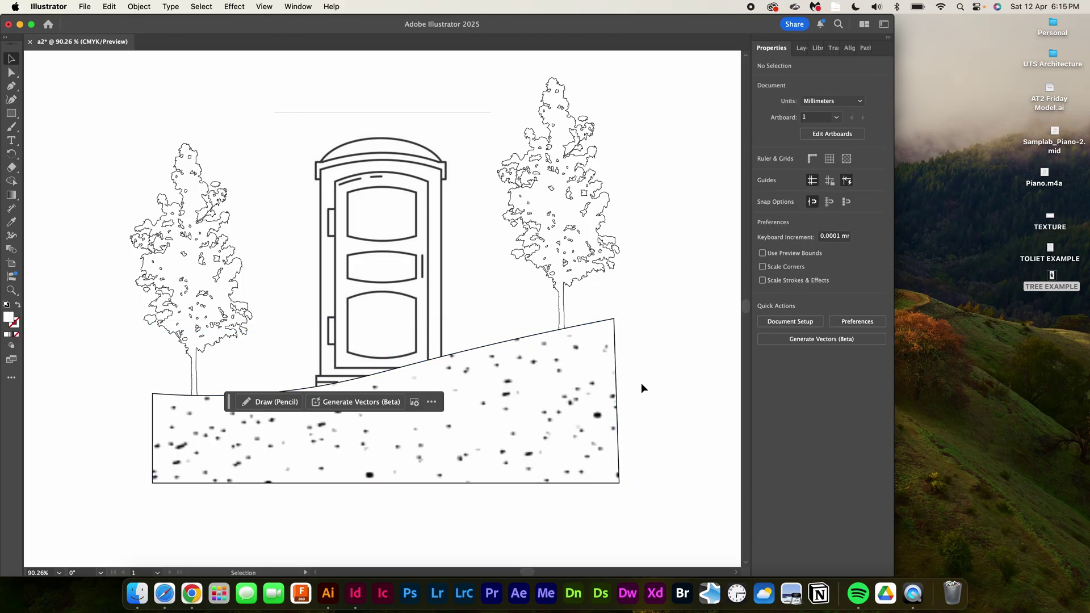
pyautogui.scroll(-2, 658, 377)
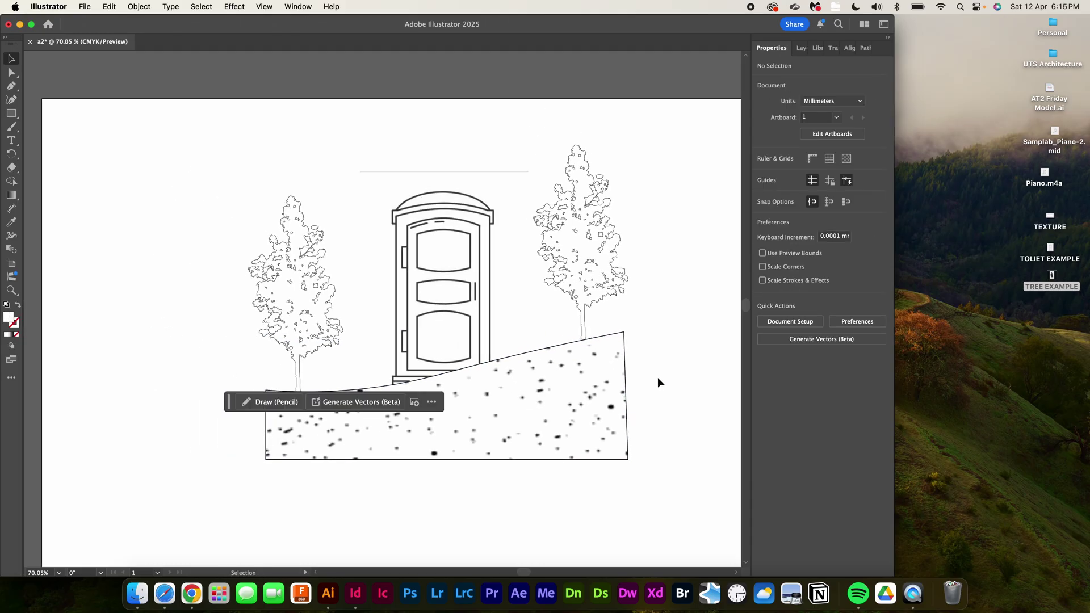